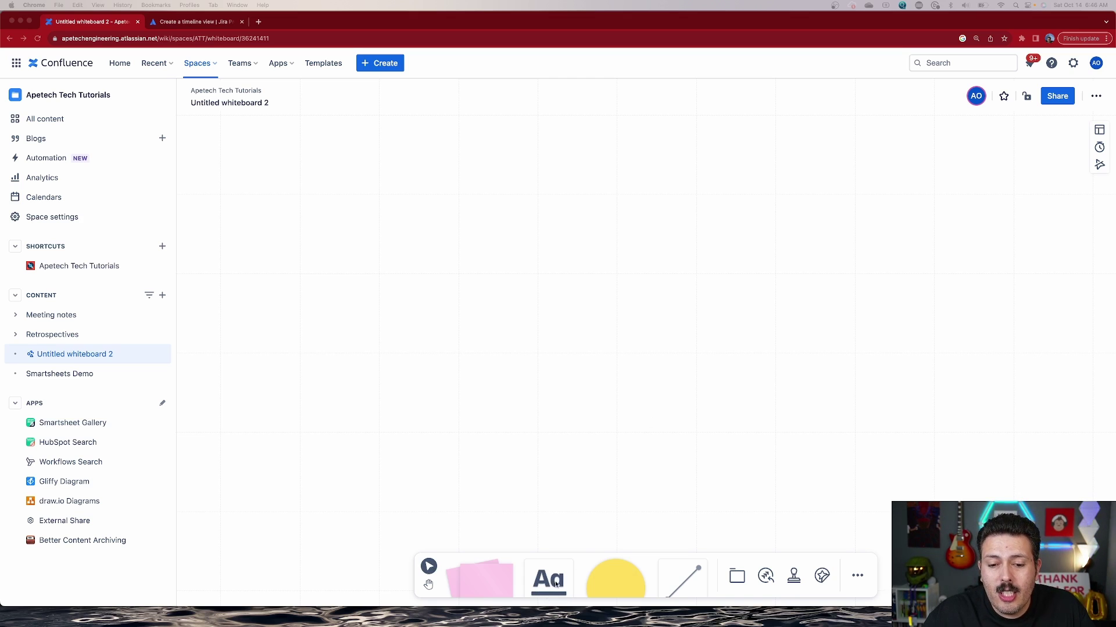
{"action": "left_click", "coordinate": [626, 583]}
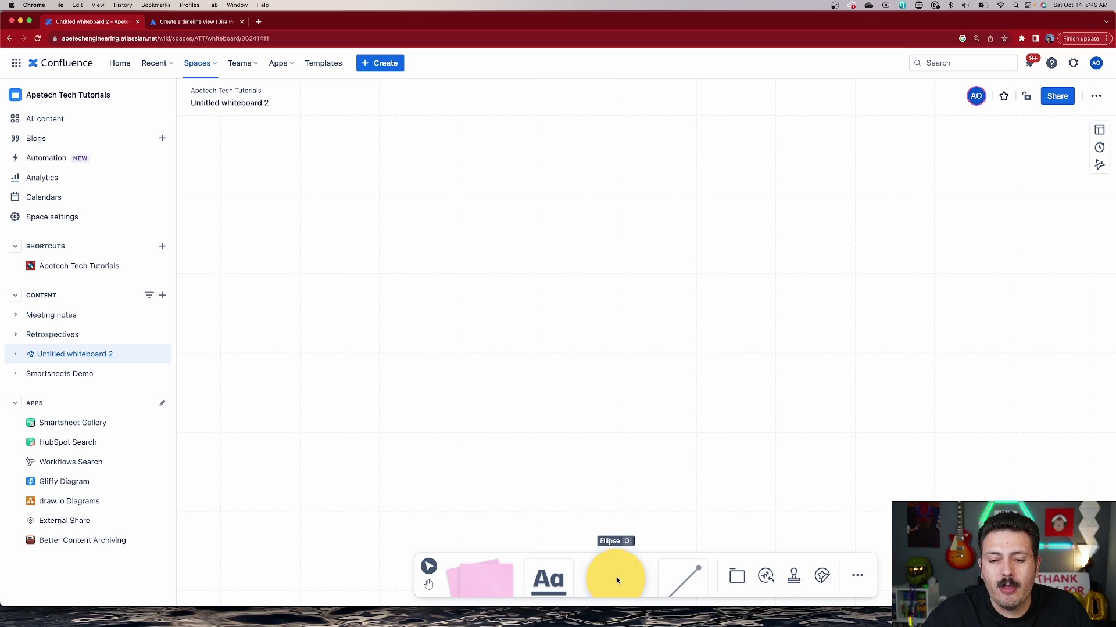
{"action": "left_click", "coordinate": [614, 576]}
{"action": "left_click", "coordinate": [605, 517]}
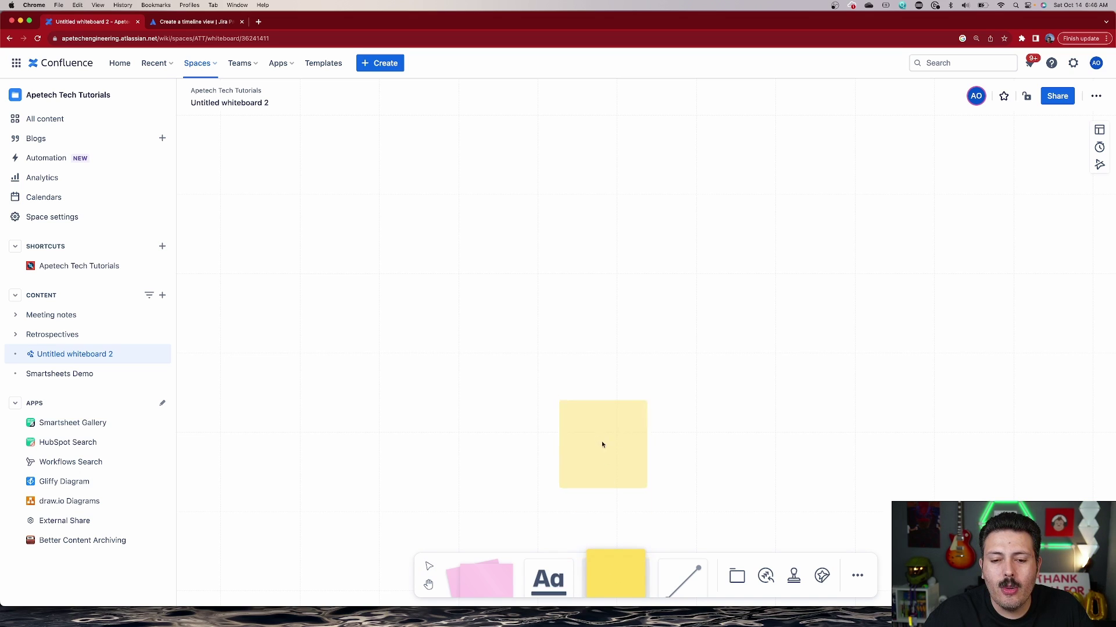
{"action": "left_click", "coordinate": [461, 252]}
{"action": "left_click", "coordinate": [607, 265]}
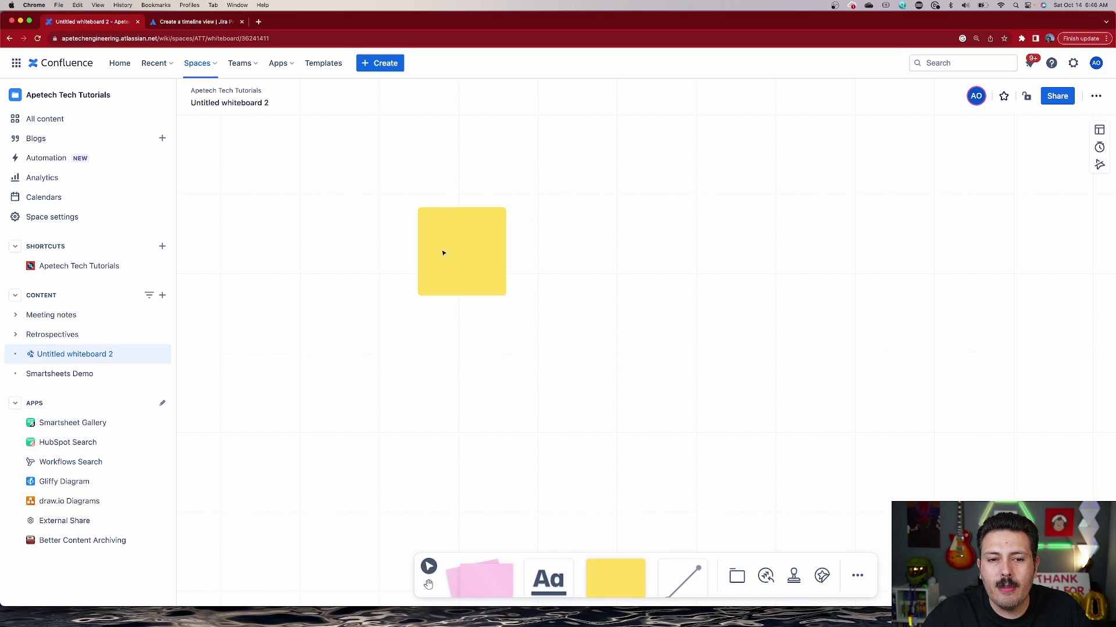
{"action": "left_click_drag", "start_coordinate": [443, 251], "coordinate": [503, 252]}
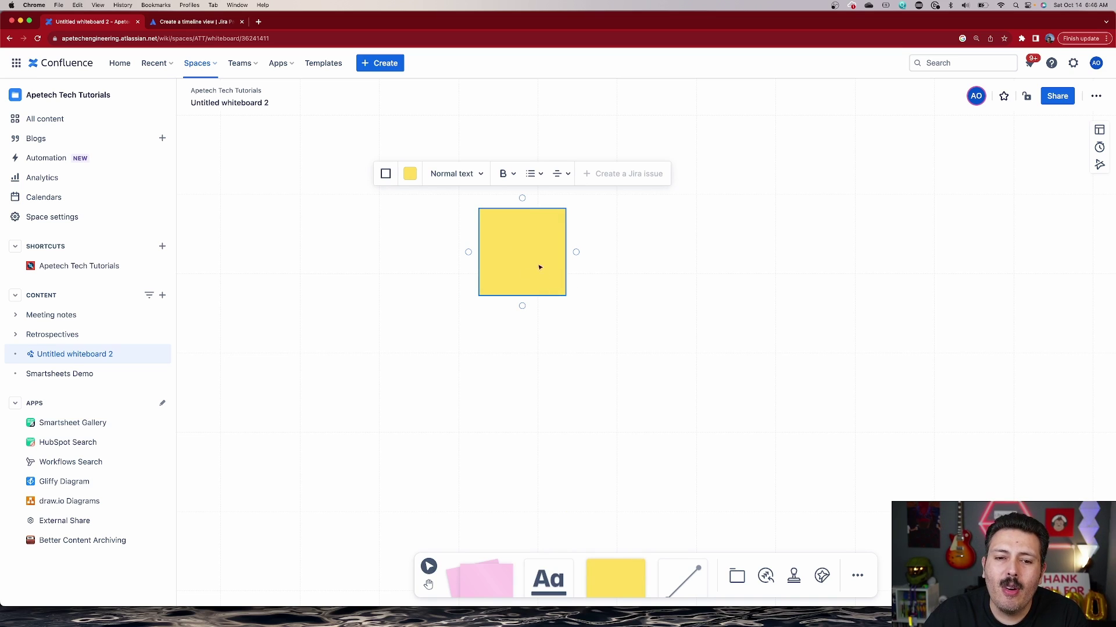
{"action": "key", "text": "BackSpace"}
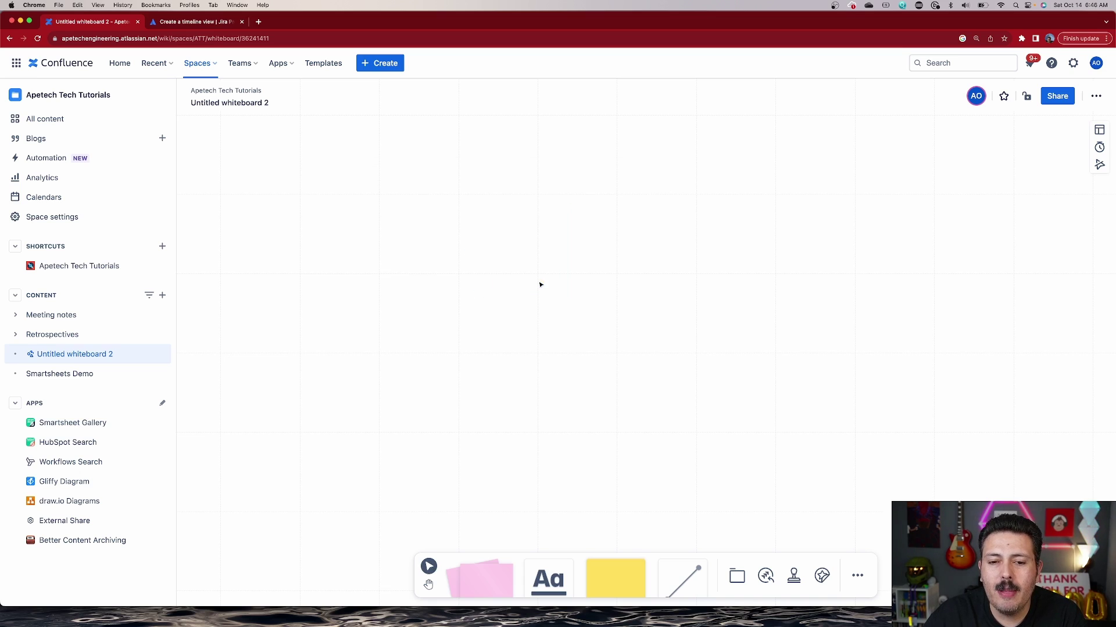
{"action": "left_click", "coordinate": [618, 579]}
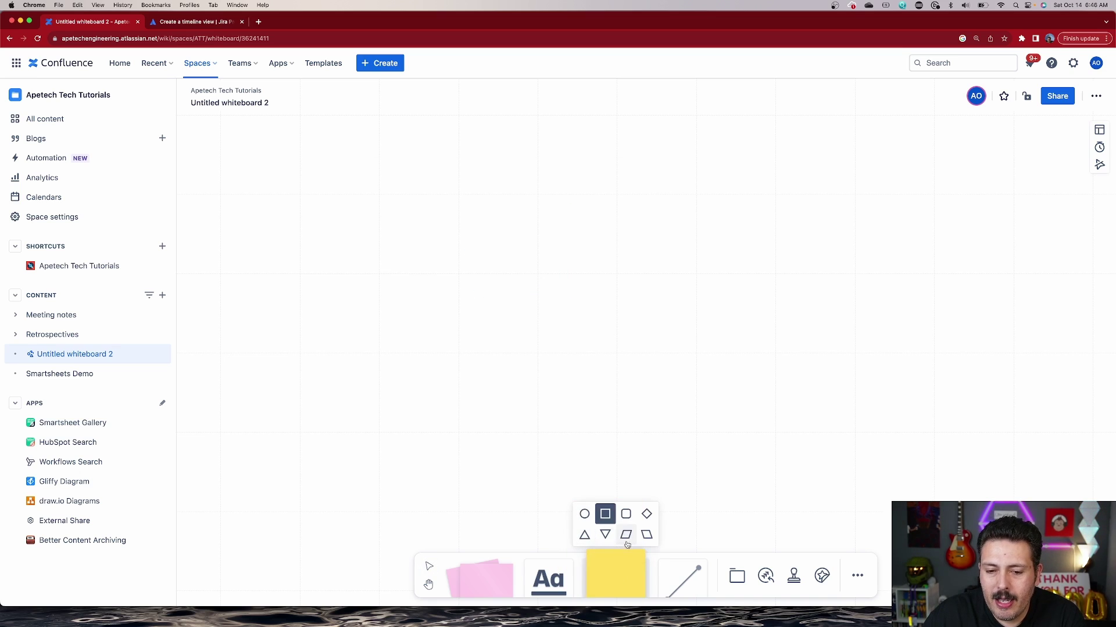
- Place a pink sticky note on the canvas and write 'Start with Hook' in it
{"action": "left_click", "coordinate": [472, 574]}
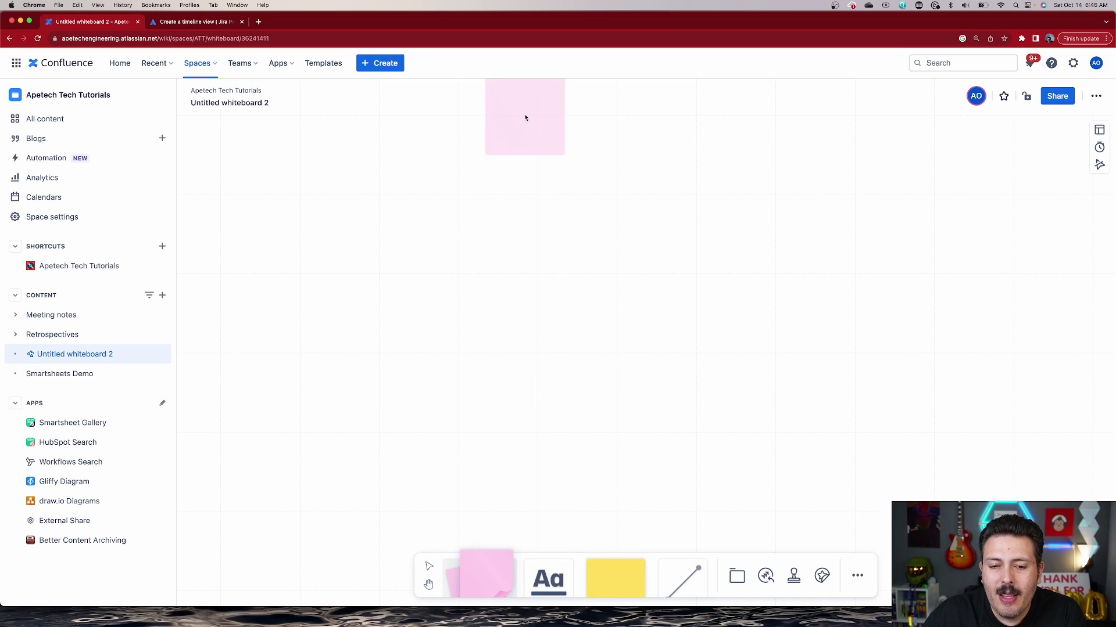
{"action": "left_click", "coordinate": [442, 232]}
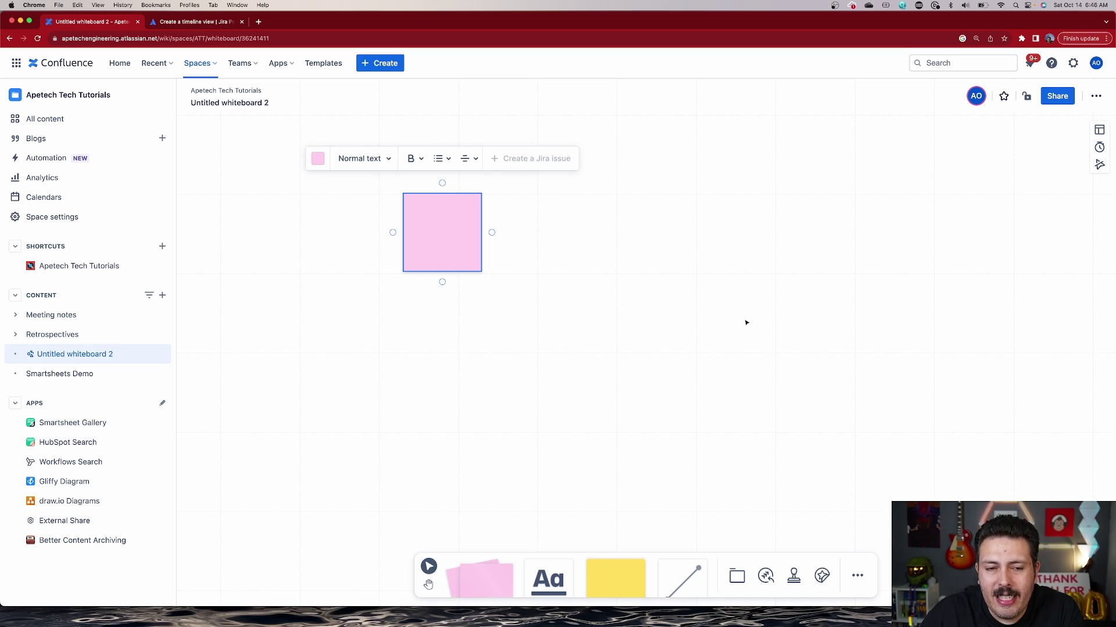
{"action": "left_click", "coordinate": [317, 159]}
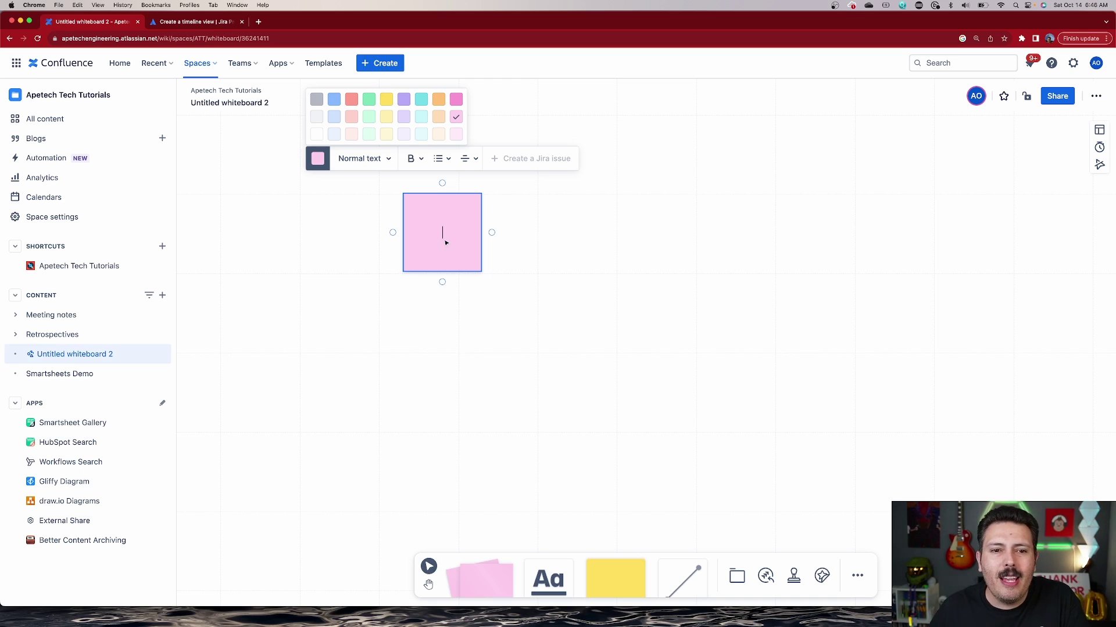
{"action": "type", "text": "Start with Hoo"}
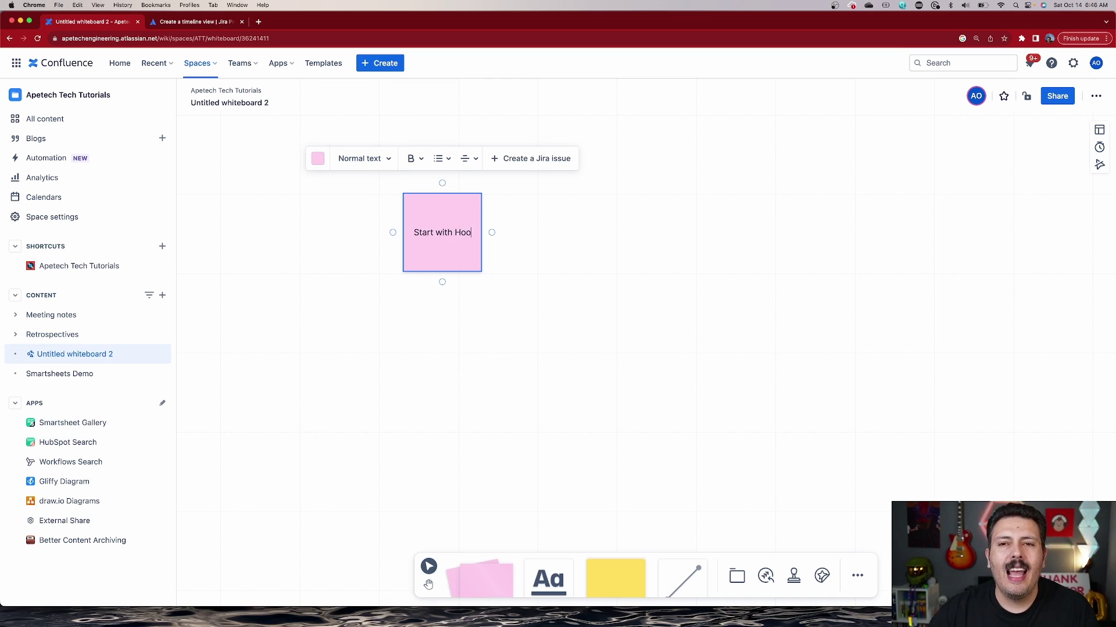
{"action": "type", "text": "k"}
{"action": "left_click", "coordinate": [809, 428]}
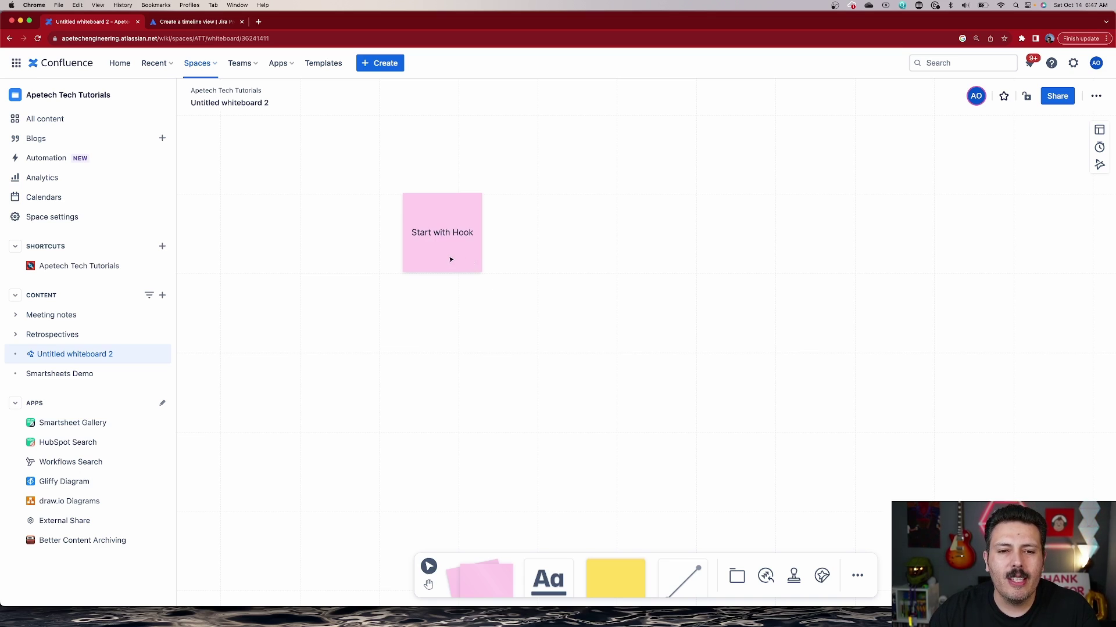
- Move the hook note higher and add a linked note 'Present user with problem/ use case' below it
{"action": "left_click_drag", "start_coordinate": [451, 259], "coordinate": [553, 204]}
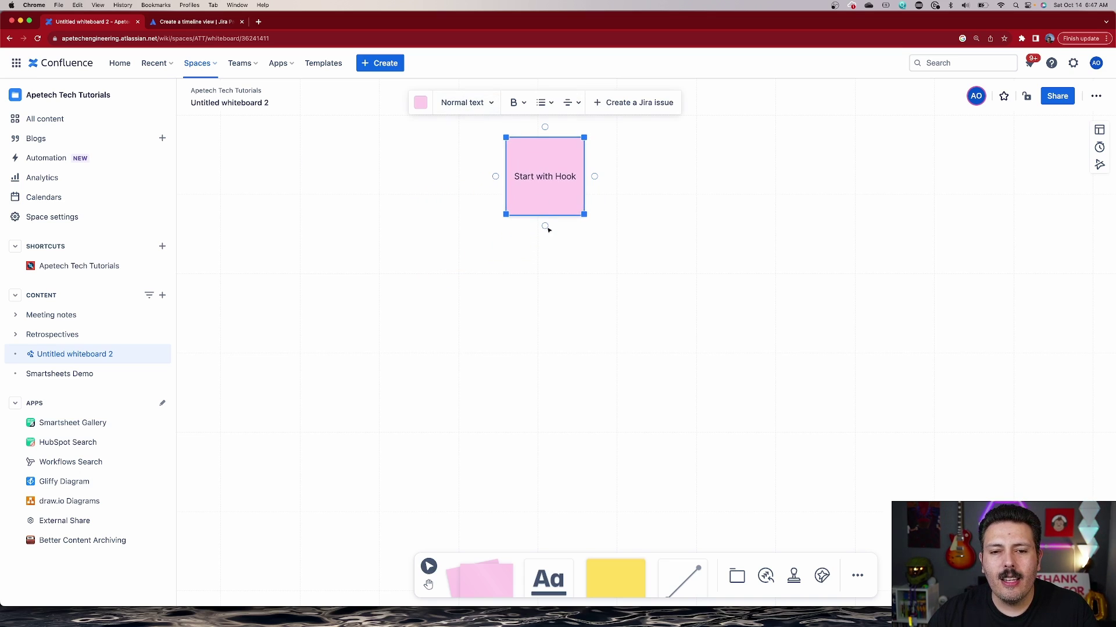
{"action": "left_click", "coordinate": [545, 228]}
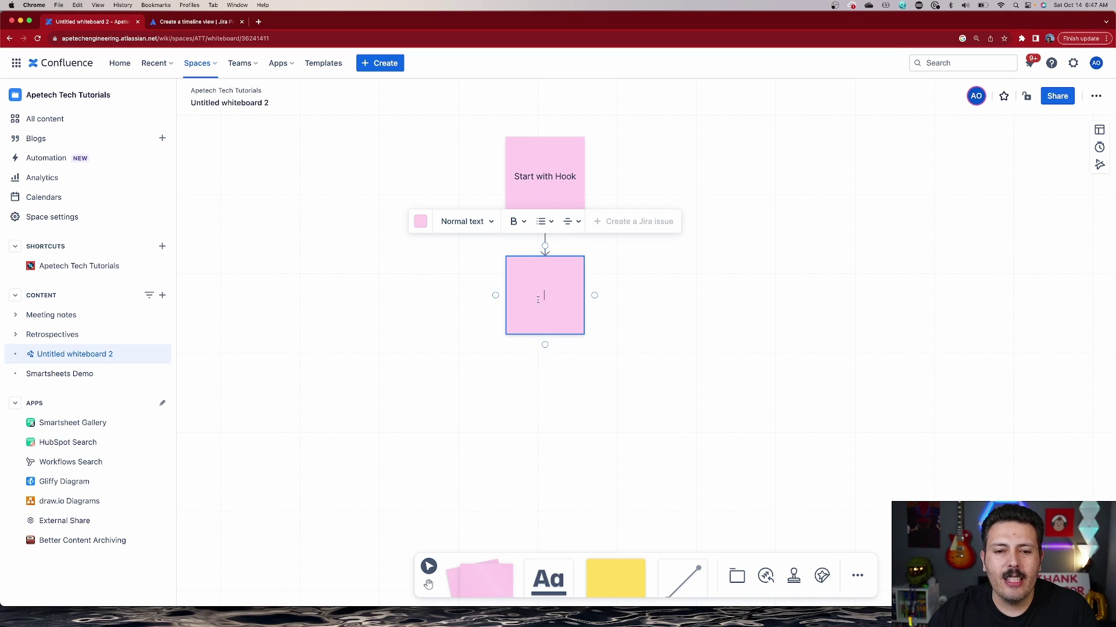
{"action": "type", "text": "Pre"}
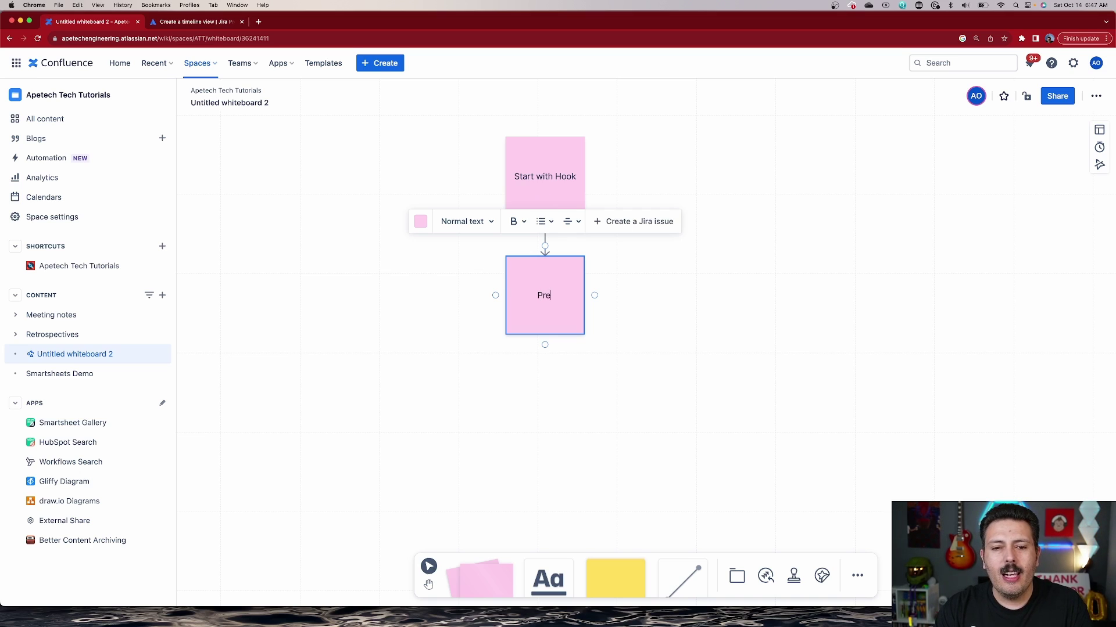
{"action": "type", "text": "sent user with "}
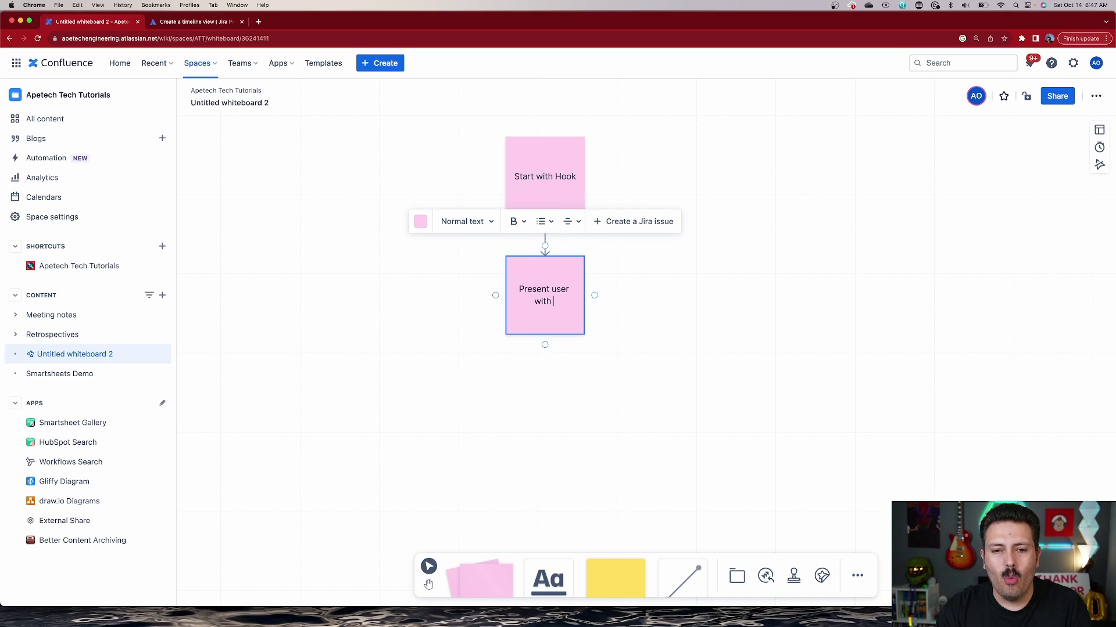
{"action": "type", "text": "problem/s"}
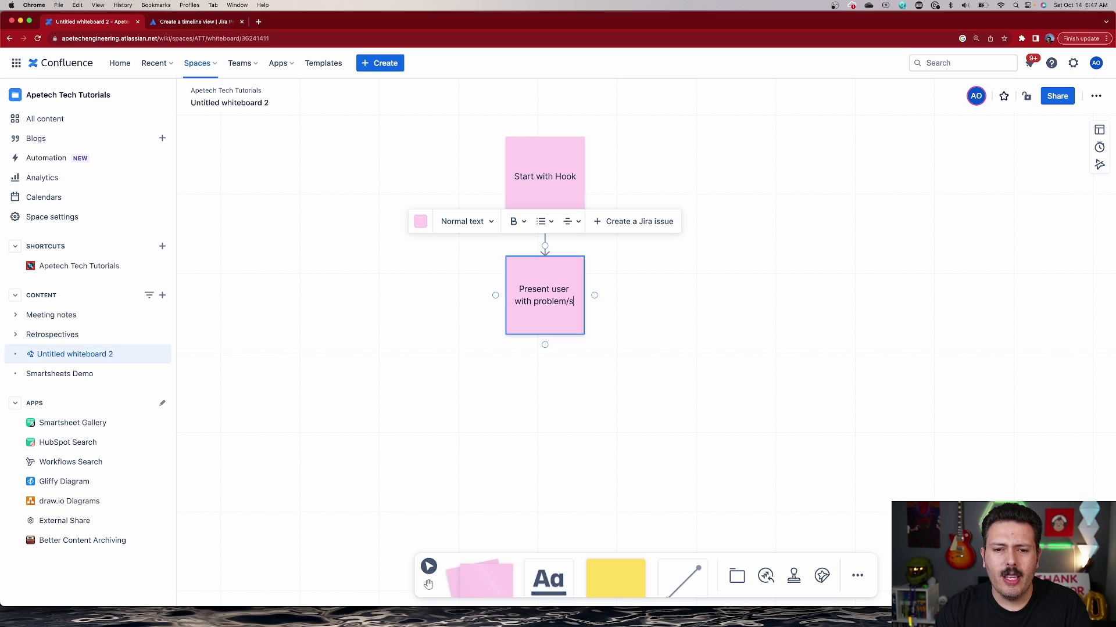
{"action": "key", "text": "BackSpace"}
{"action": "type", "text": "use case"}
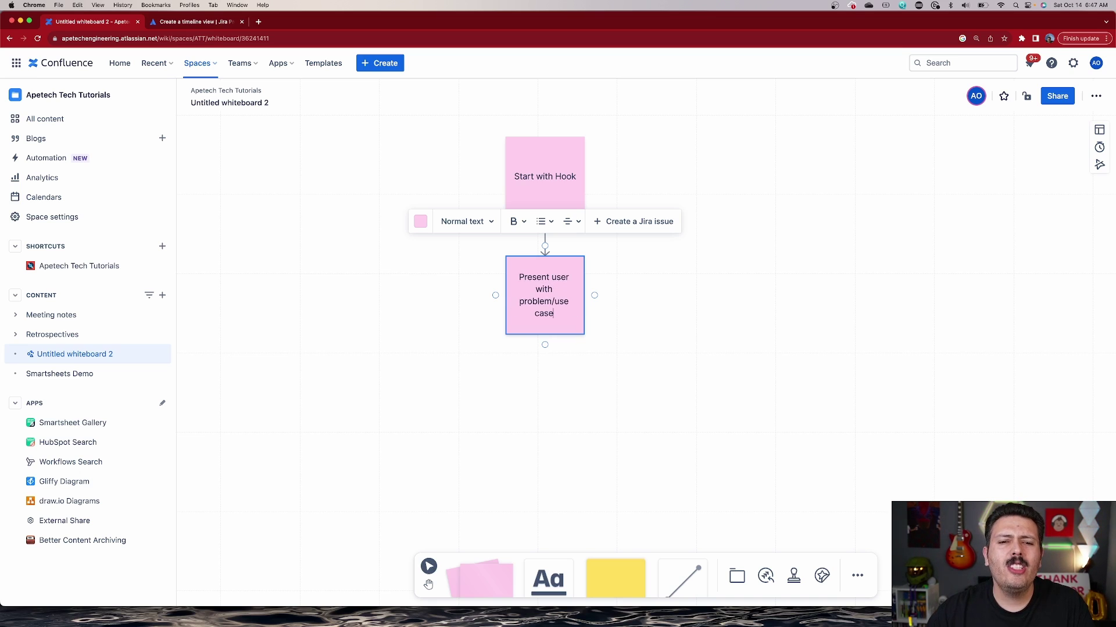
{"action": "left_click", "coordinate": [738, 356]}
- Add a linked note 'Present a X step solution' below the second note
{"action": "left_click", "coordinate": [544, 320]}
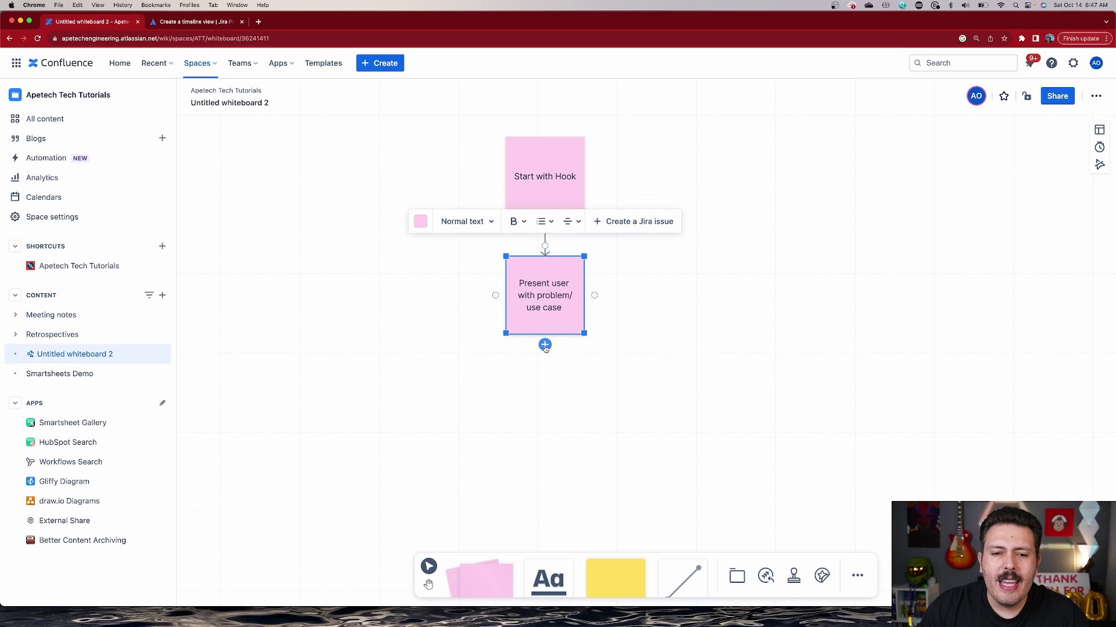
{"action": "left_click", "coordinate": [545, 345]}
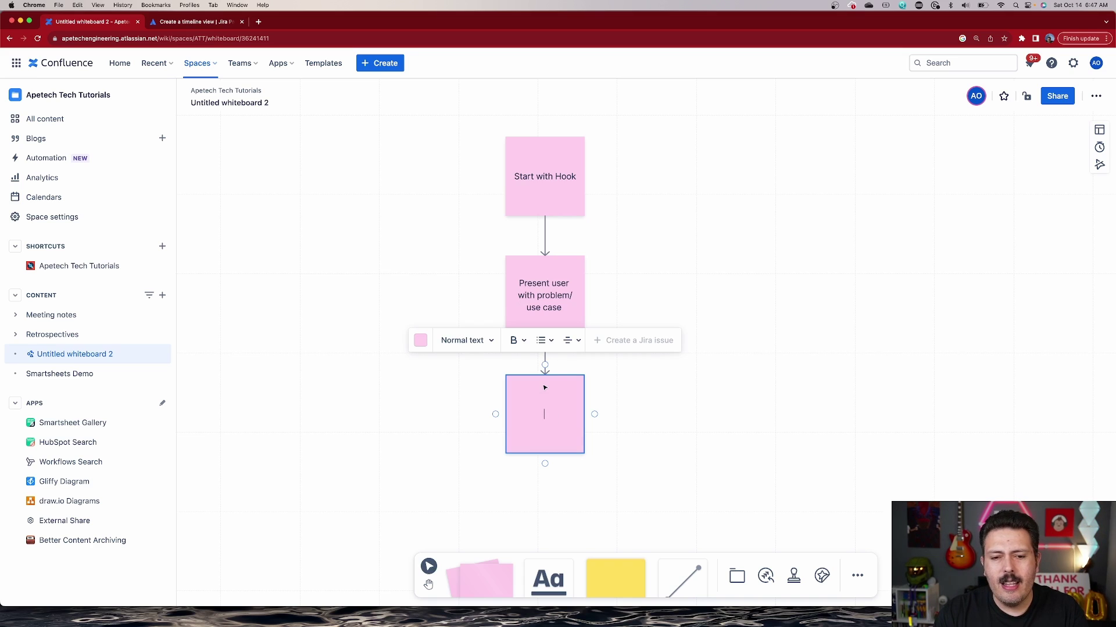
{"action": "type", "text": "Present "}
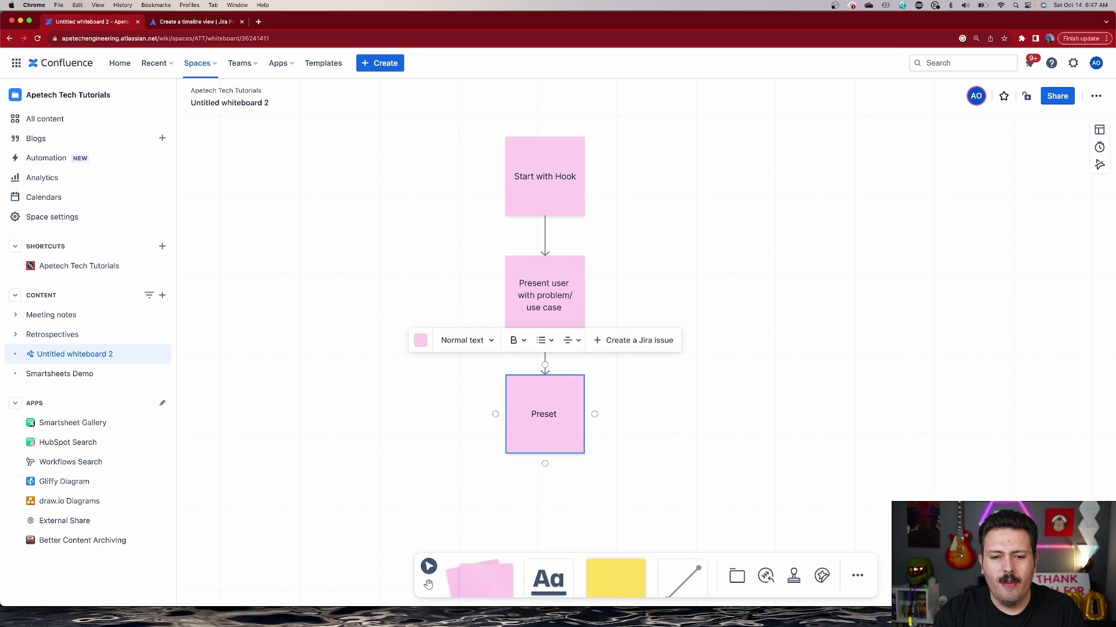
{"action": "type", "text": "a 3"}
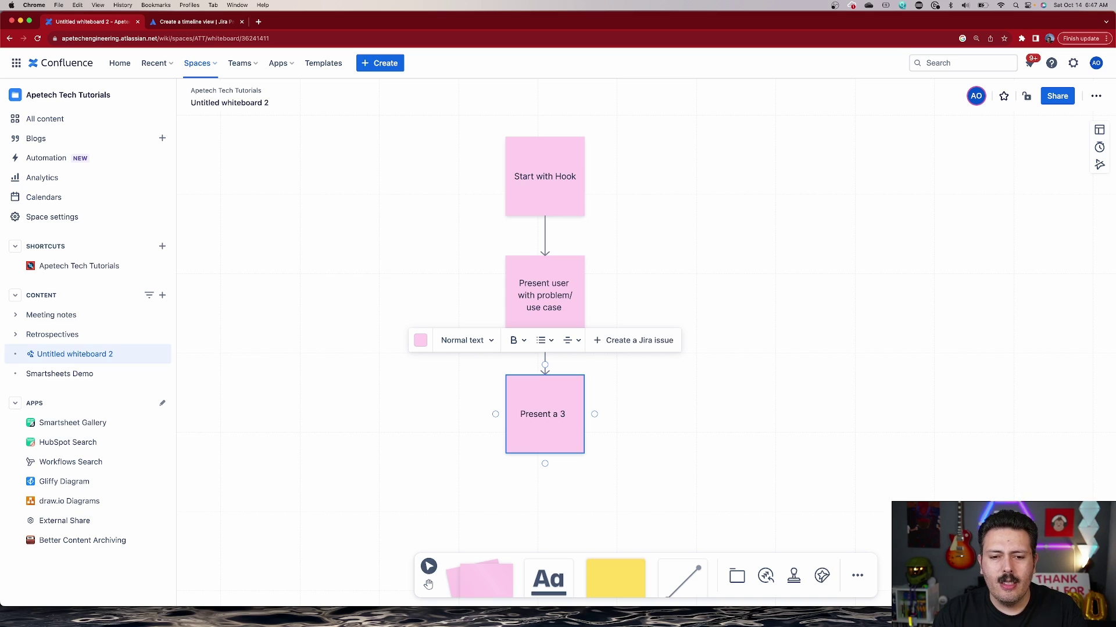
{"action": "key", "text": "BackSpace"}
{"action": "key", "text": "BackSpace"}
{"action": "type", "text": "X step sol"}
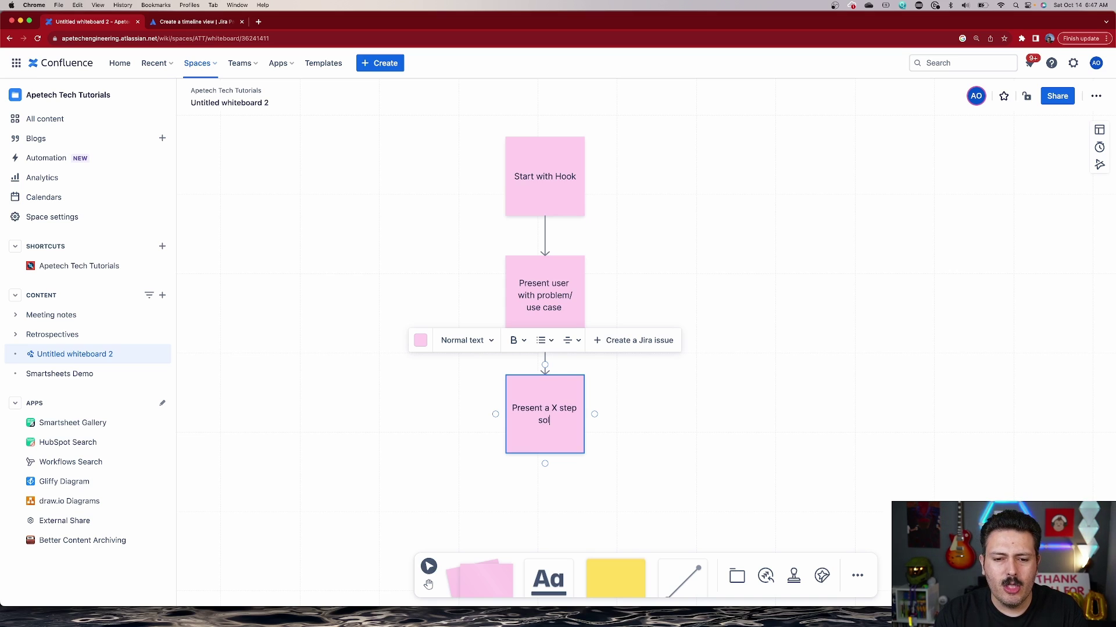
{"action": "type", "text": "ution"}
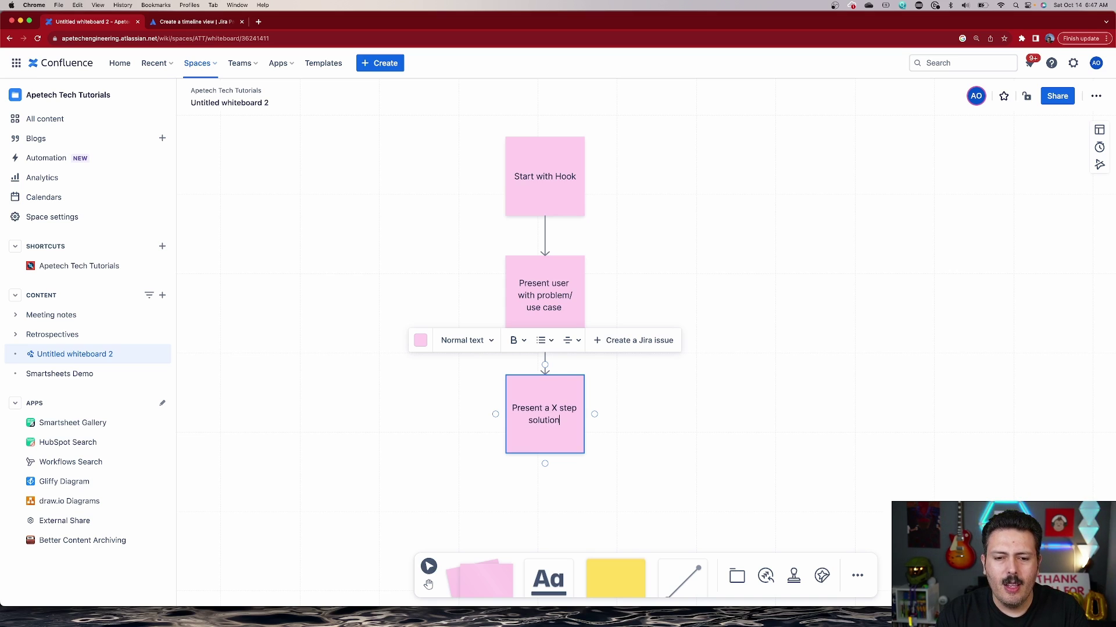
{"action": "left_click", "coordinate": [801, 382]}
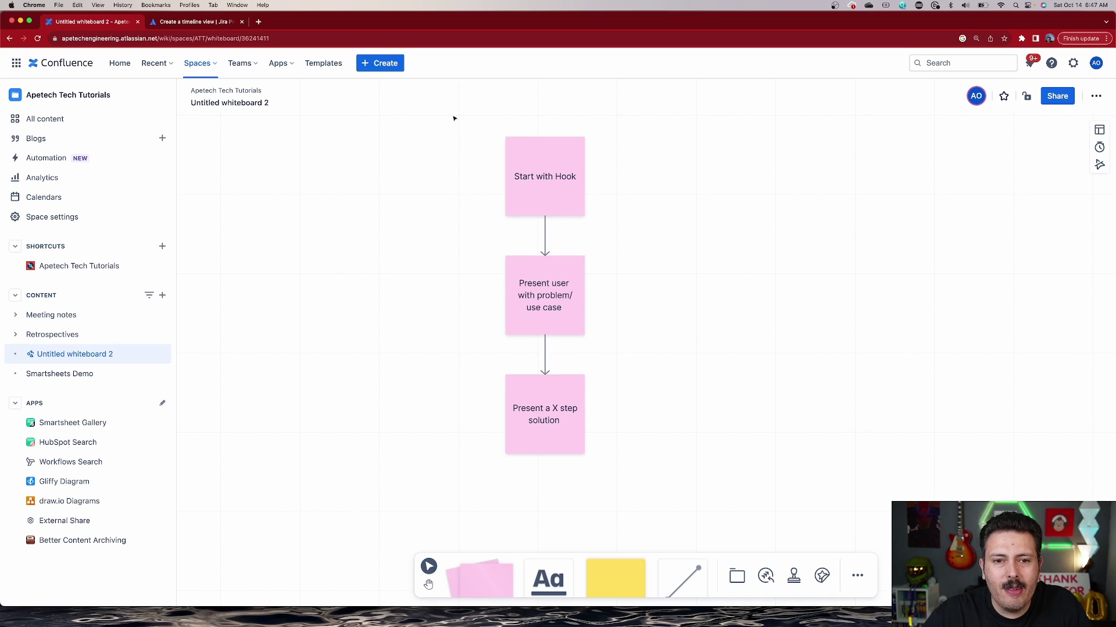
- Select all three notes and their arrows and nudge the group slightly up and right
{"action": "left_click_drag", "start_coordinate": [455, 119], "coordinate": [671, 493]}
{"action": "left_click_drag", "start_coordinate": [546, 434], "coordinate": [559, 420]}
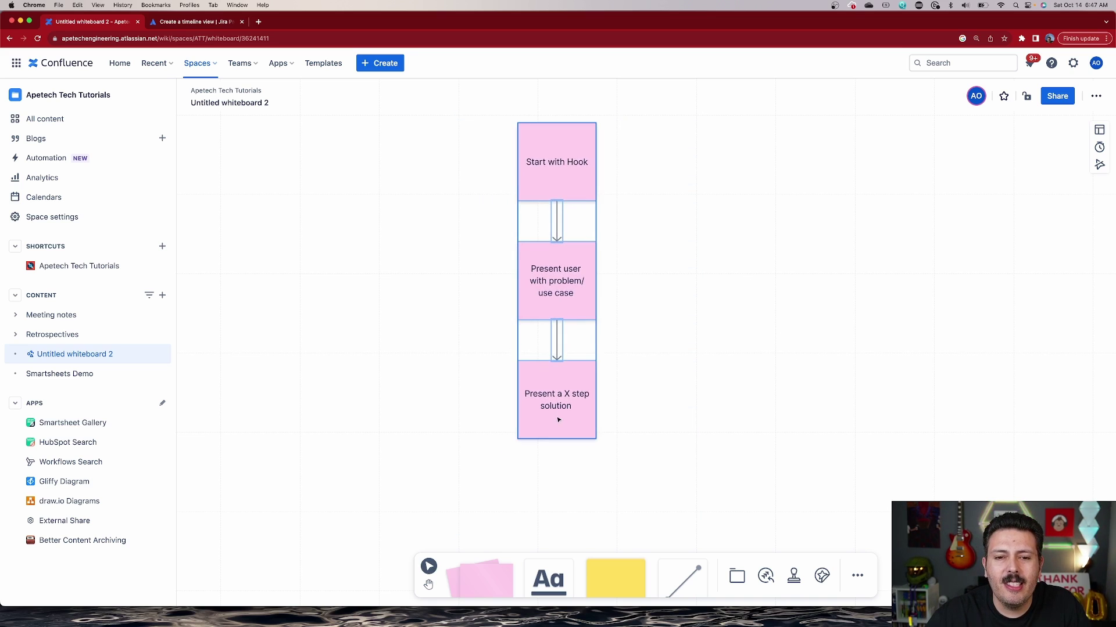
{"action": "left_click", "coordinate": [730, 416]}
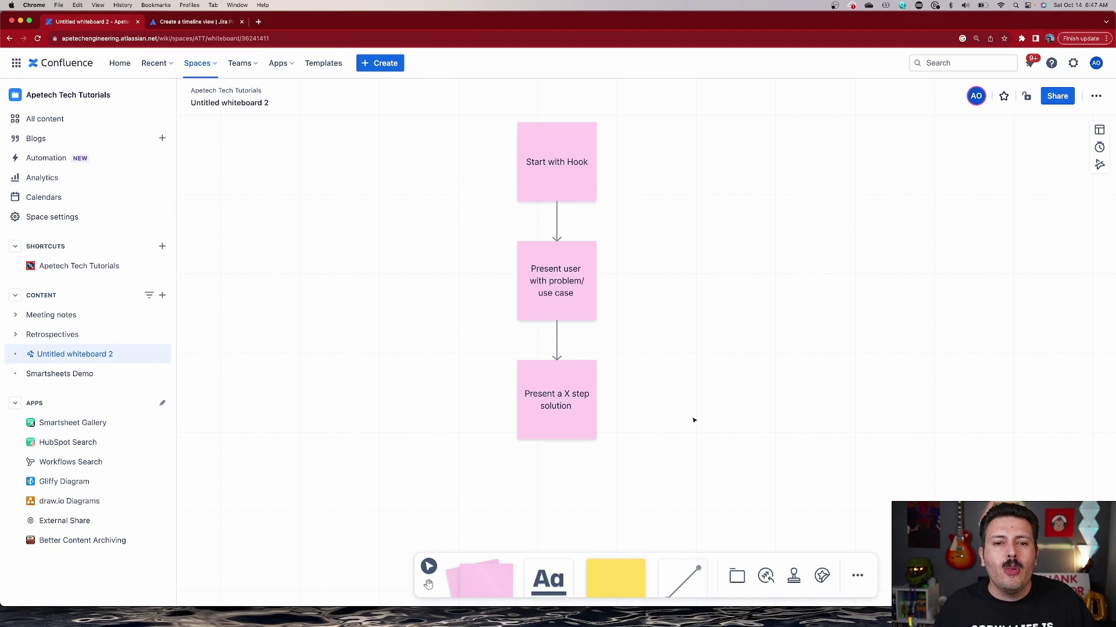
- Load the apetech Jira site in a new browser tab
{"action": "left_click", "coordinate": [258, 22]}
{"action": "type", "text": "apetech"}
{"action": "key", "text": "Return"}
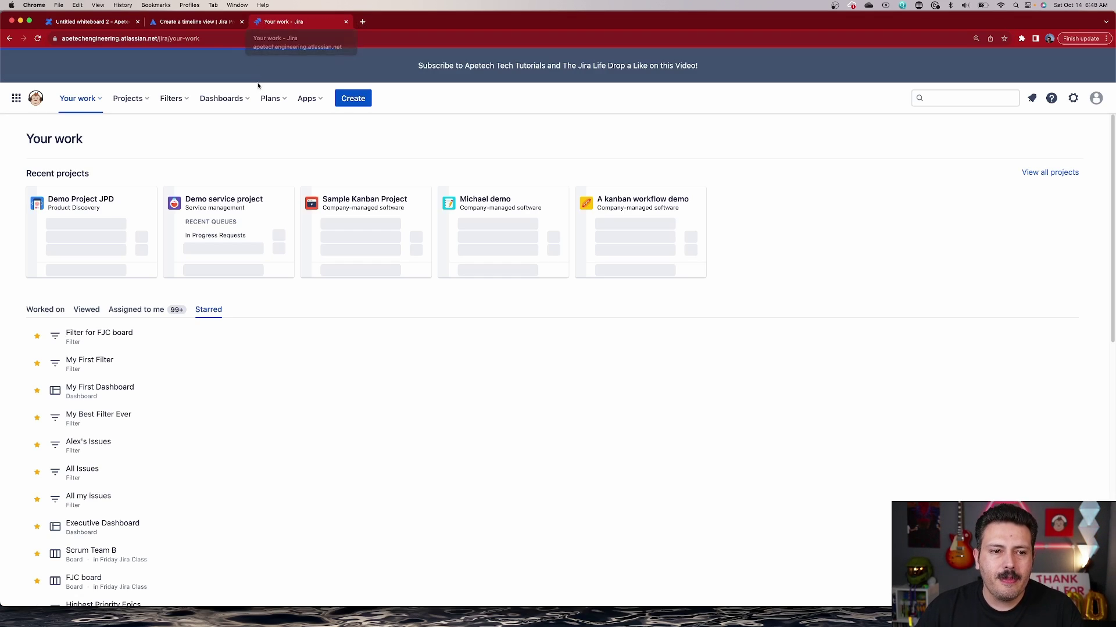
- Start a new Jira issue and choose Sample Kanban Project as its project
{"action": "left_click", "coordinate": [395, 99]}
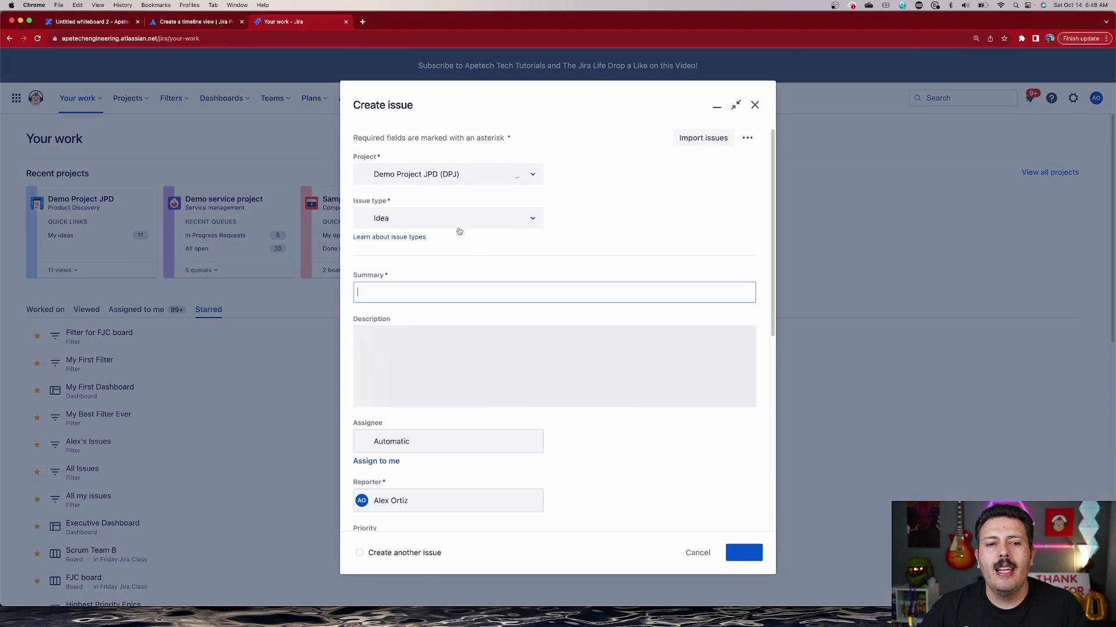
{"action": "left_click", "coordinate": [445, 210]}
{"action": "left_click", "coordinate": [440, 180]}
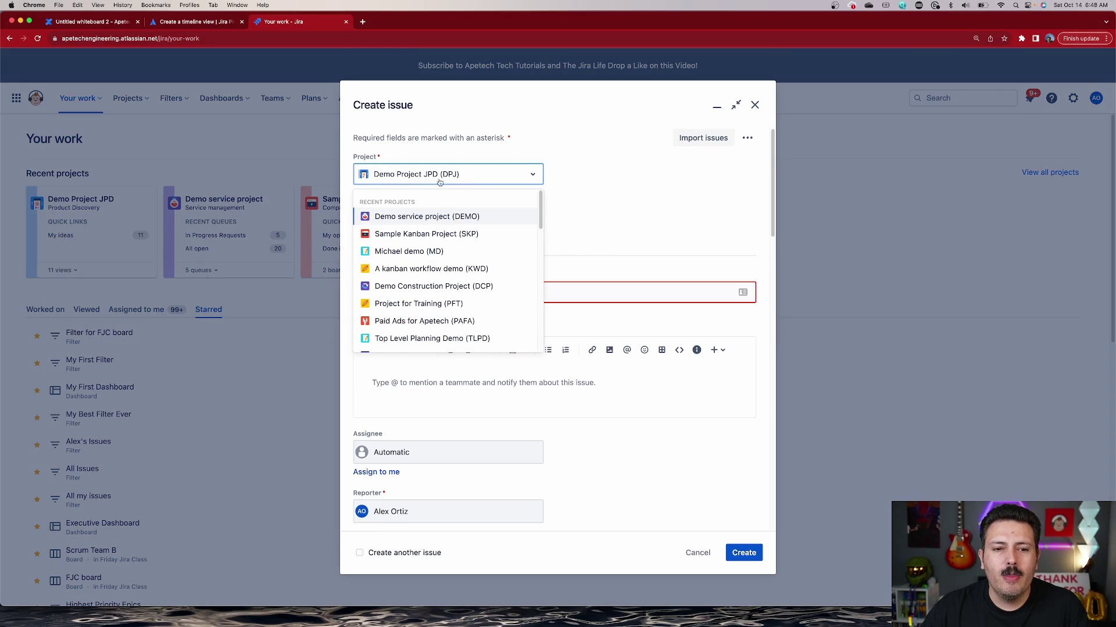
{"action": "left_click", "coordinate": [441, 234]}
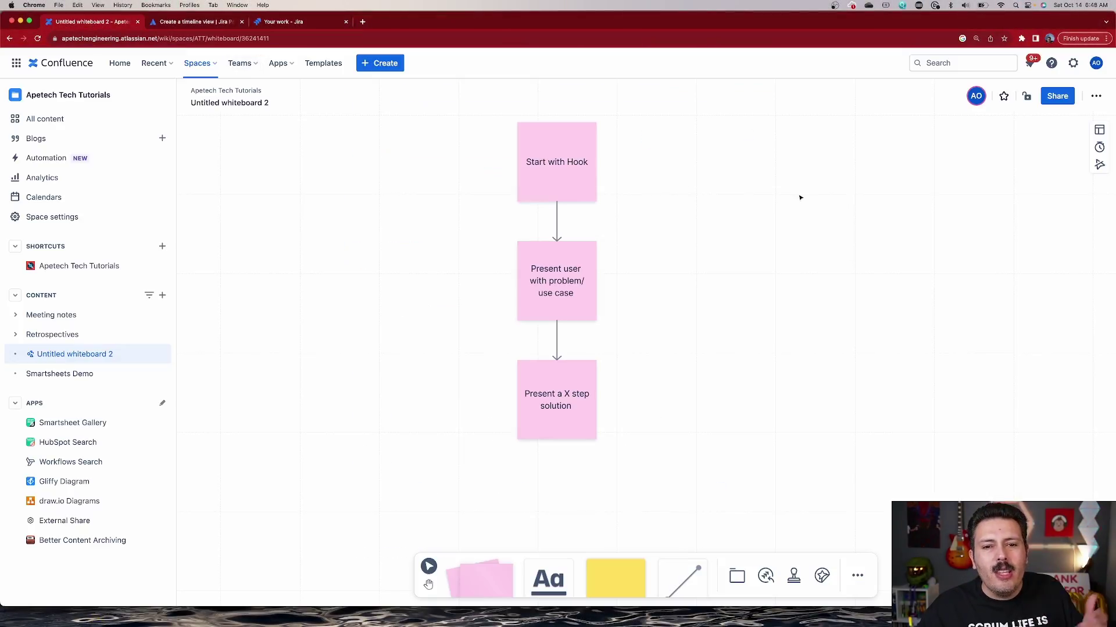
- Begin a Jira issue from the Start with Hook note: Apetech's Content Creation, Story, assigned to yourself
{"action": "left_click", "coordinate": [551, 149]}
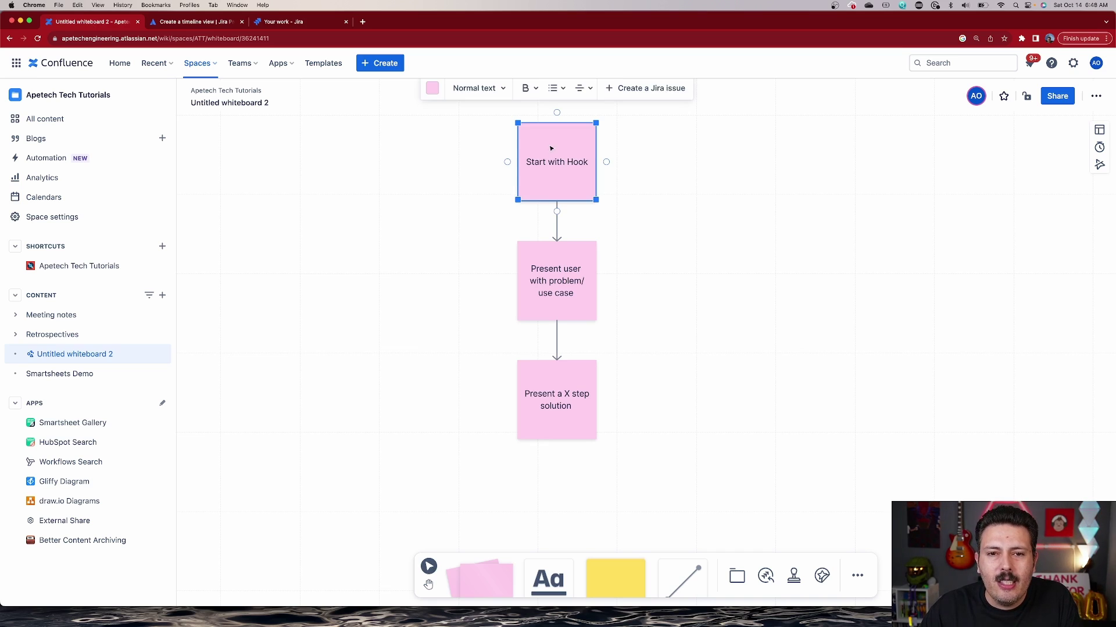
{"action": "left_click", "coordinate": [652, 90]}
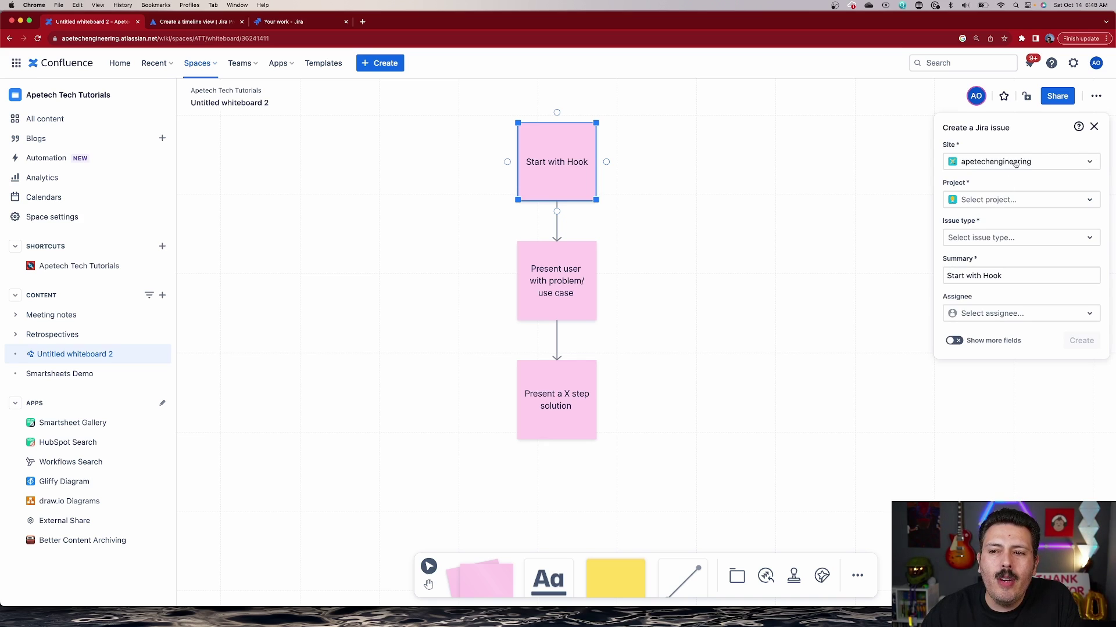
{"action": "left_click", "coordinate": [1000, 203]}
{"action": "left_click", "coordinate": [1004, 226]}
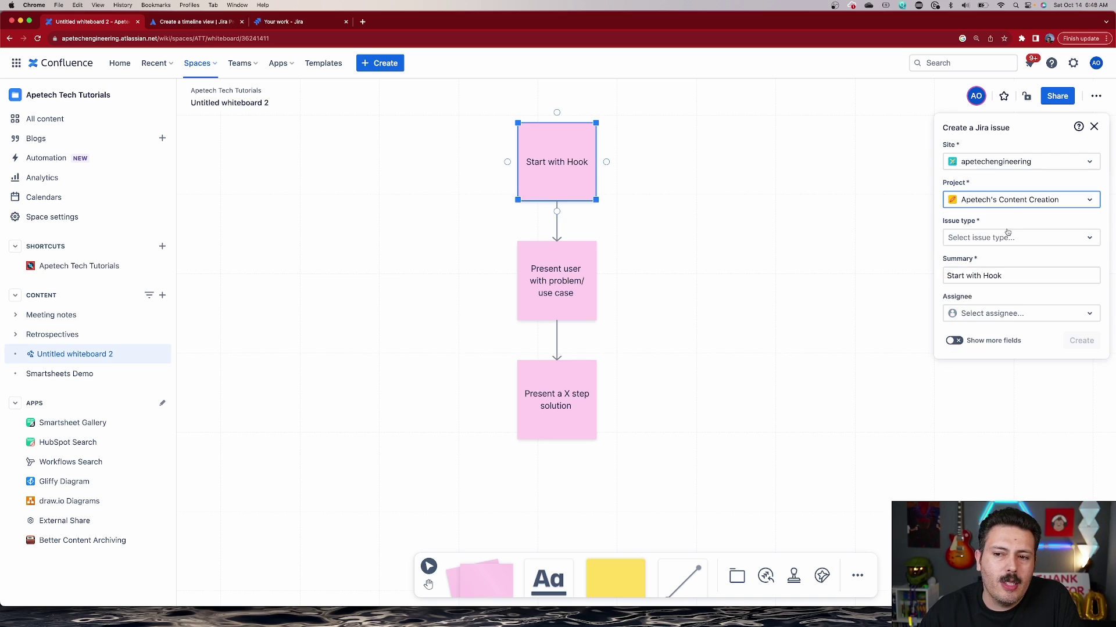
{"action": "left_click", "coordinate": [1006, 244]}
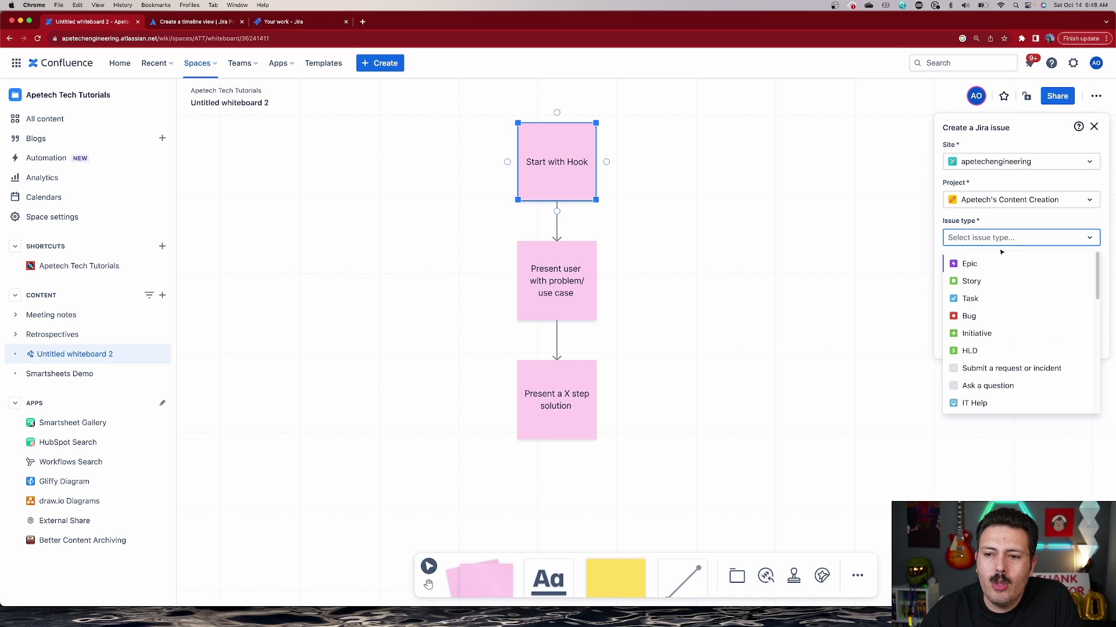
{"action": "left_click", "coordinate": [973, 281]}
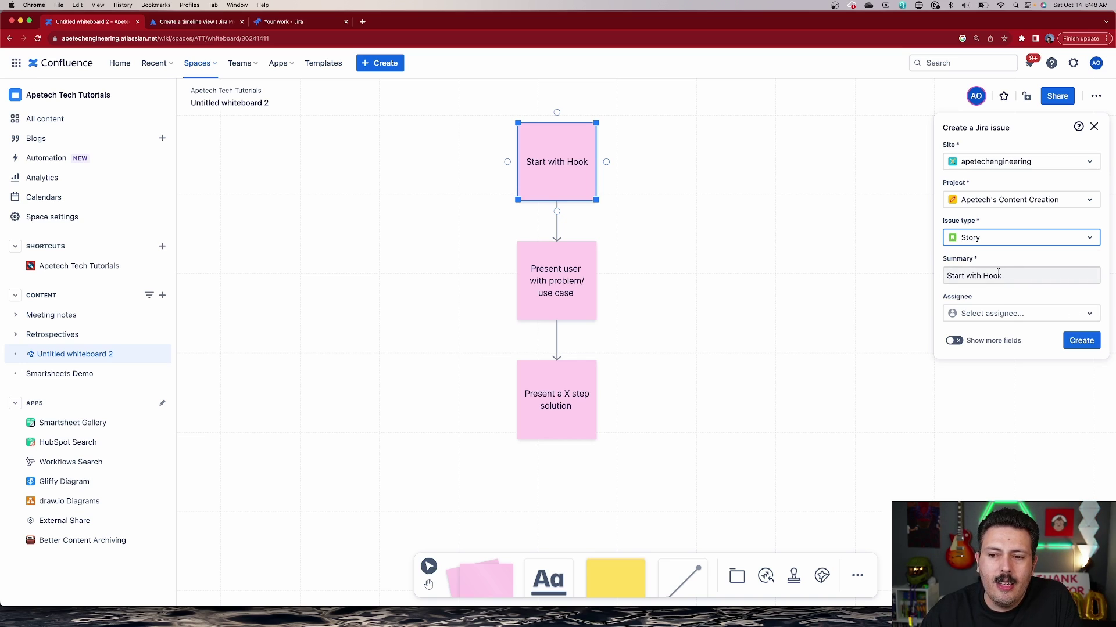
{"action": "left_click", "coordinate": [1011, 314]}
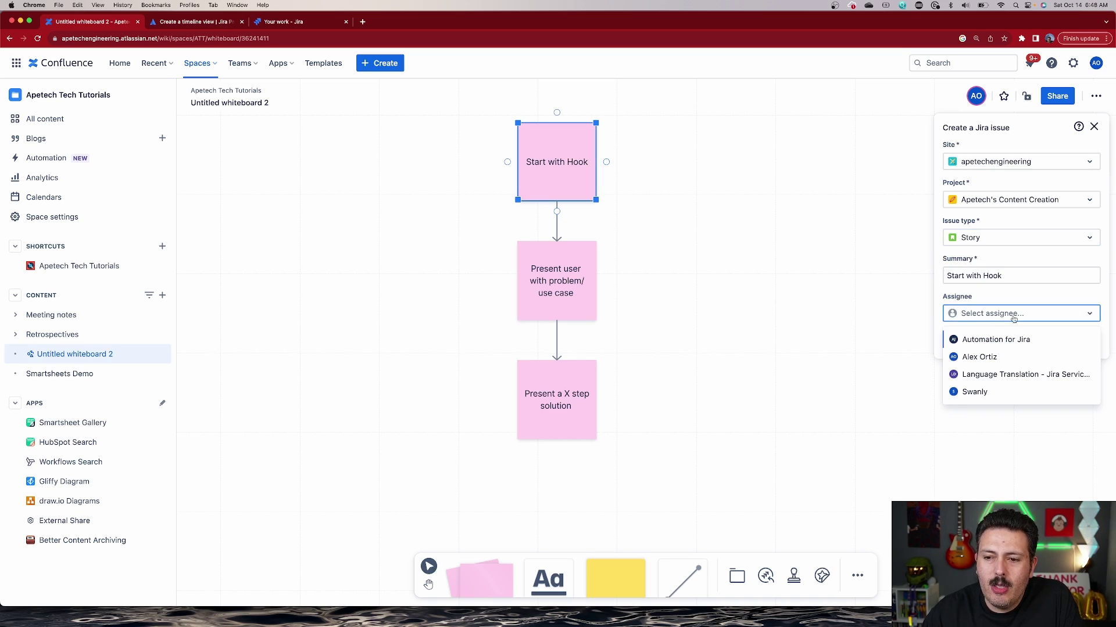
{"action": "left_click", "coordinate": [994, 356]}
- Review the additional issue fields, leaving priority unchanged, and submit the issue
{"action": "left_click", "coordinate": [954, 341]}
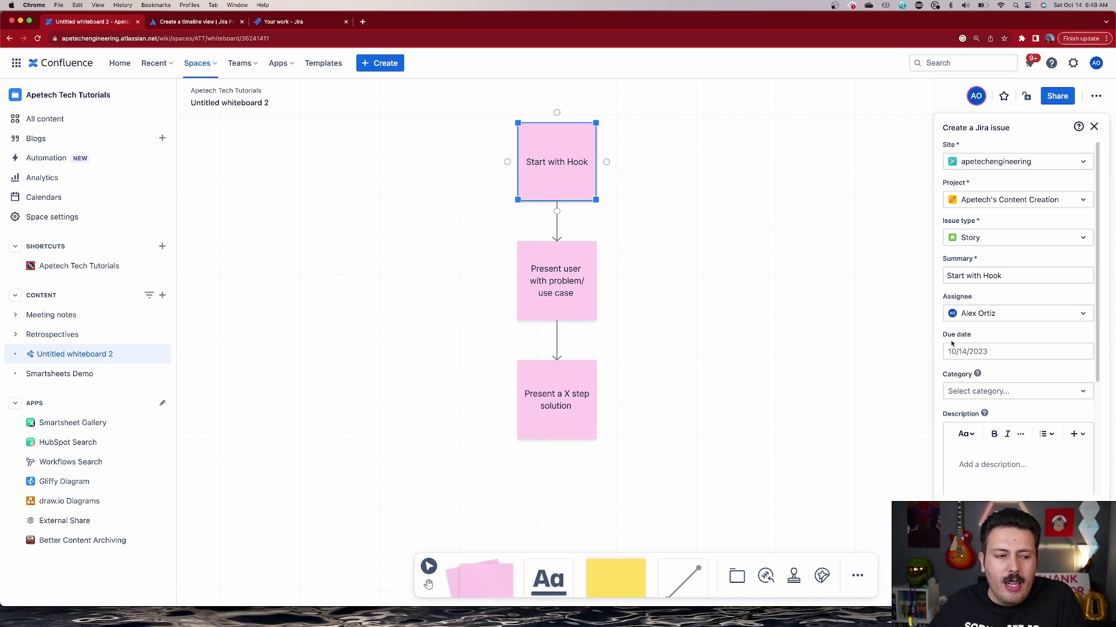
{"action": "left_click_drag", "start_coordinate": [1030, 128], "coordinate": [942, 128]}
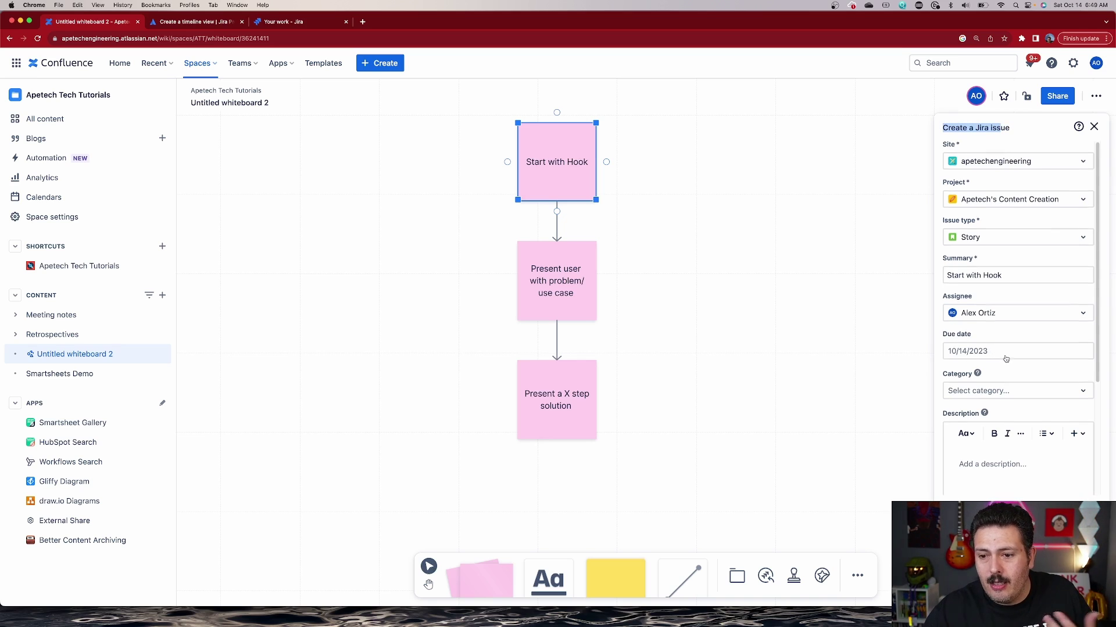
{"action": "scroll", "coordinate": [1006, 359], "scroll_direction": "down", "scroll_amount": 3}
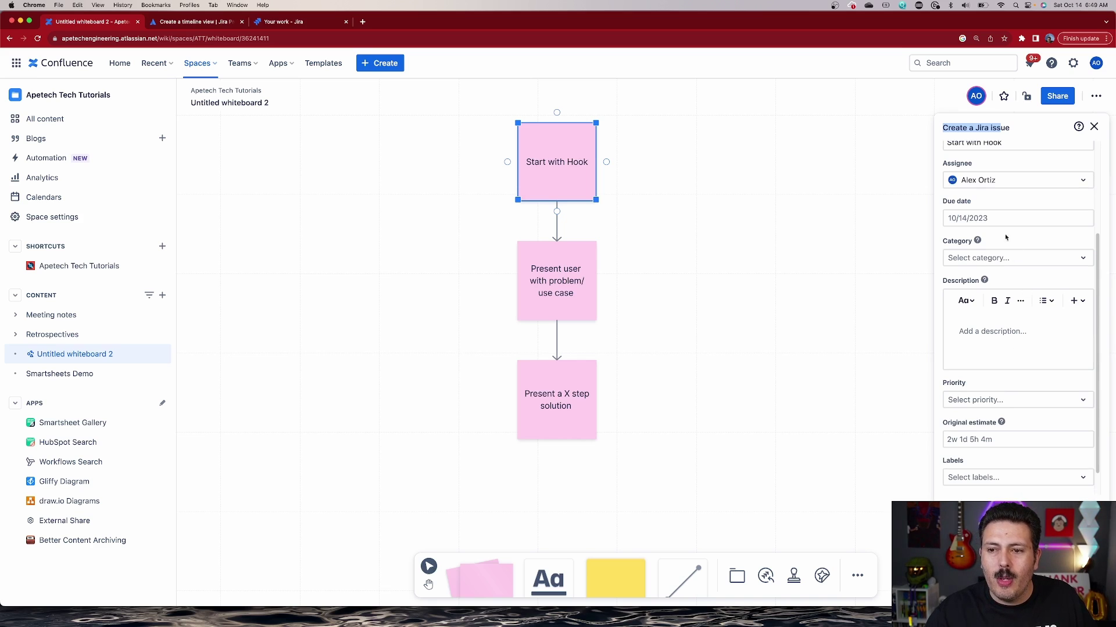
{"action": "scroll", "coordinate": [1001, 228], "scroll_direction": "down", "scroll_amount": 1}
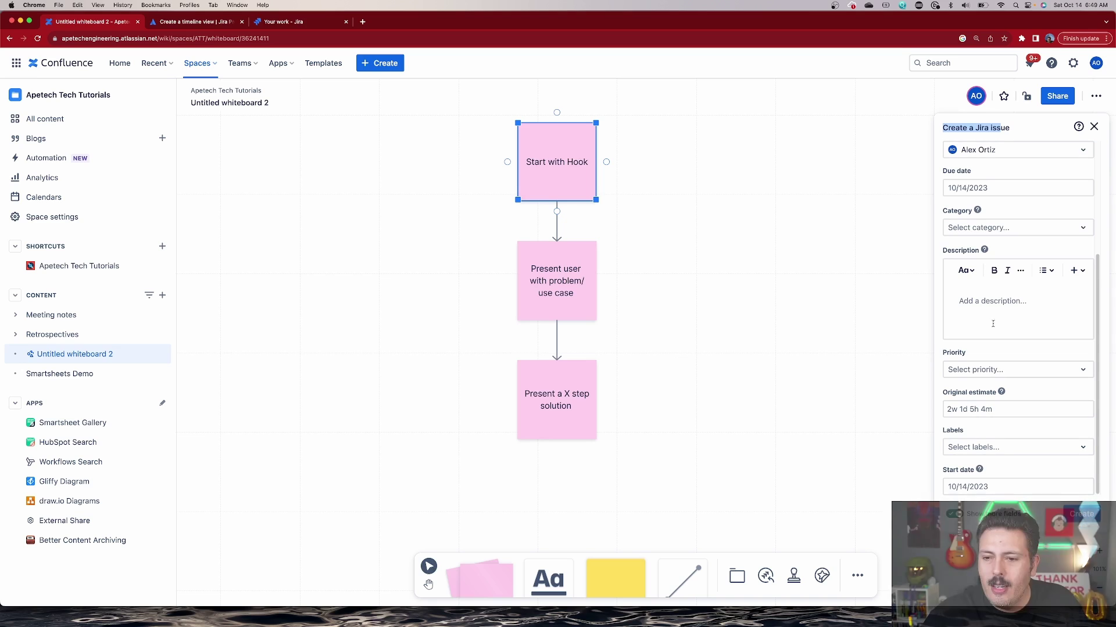
{"action": "left_click", "coordinate": [1020, 372]}
{"action": "left_click", "coordinate": [1017, 374]}
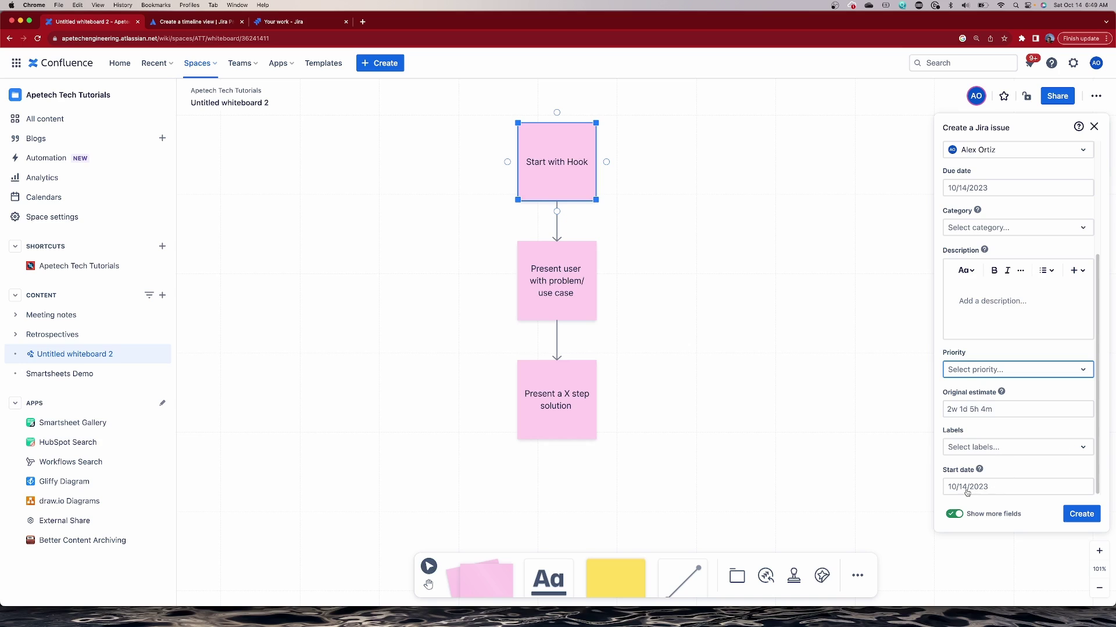
{"action": "scroll", "coordinate": [1010, 459], "scroll_direction": "up", "scroll_amount": 3}
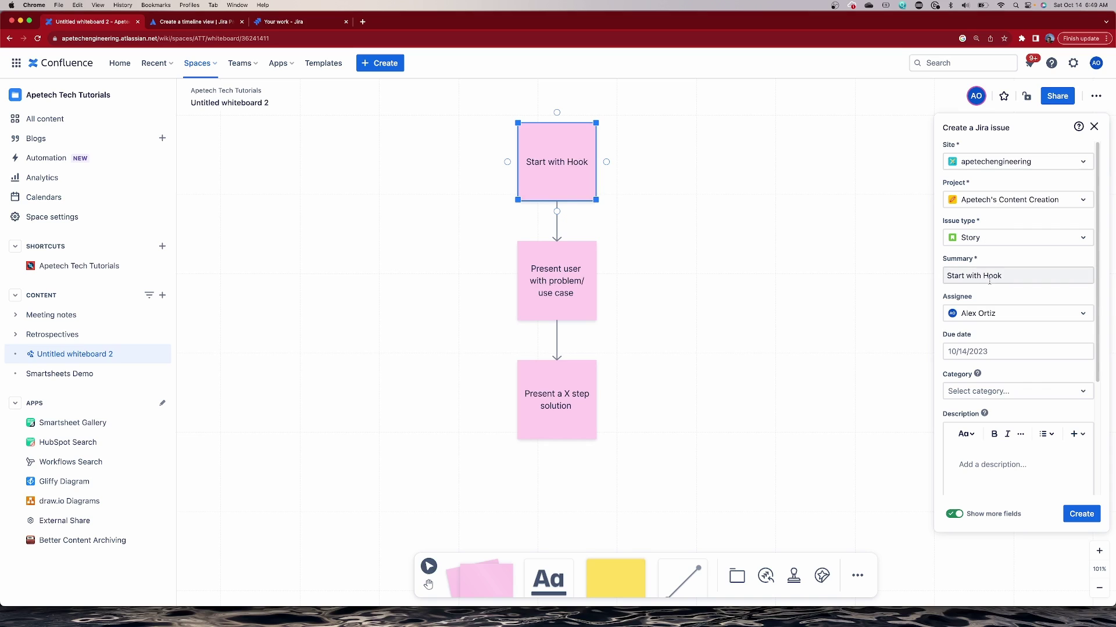
{"action": "scroll", "coordinate": [971, 372], "scroll_direction": "down", "scroll_amount": 3}
{"action": "key", "text": "Return"}
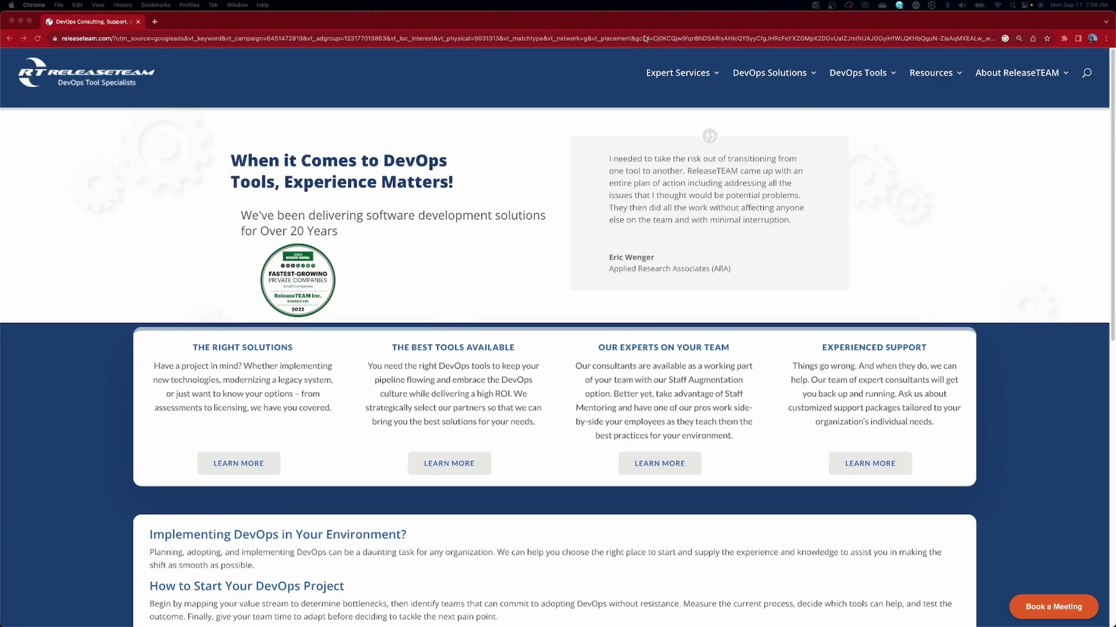
{"action": "mouse_move", "coordinate": [697, 76]}
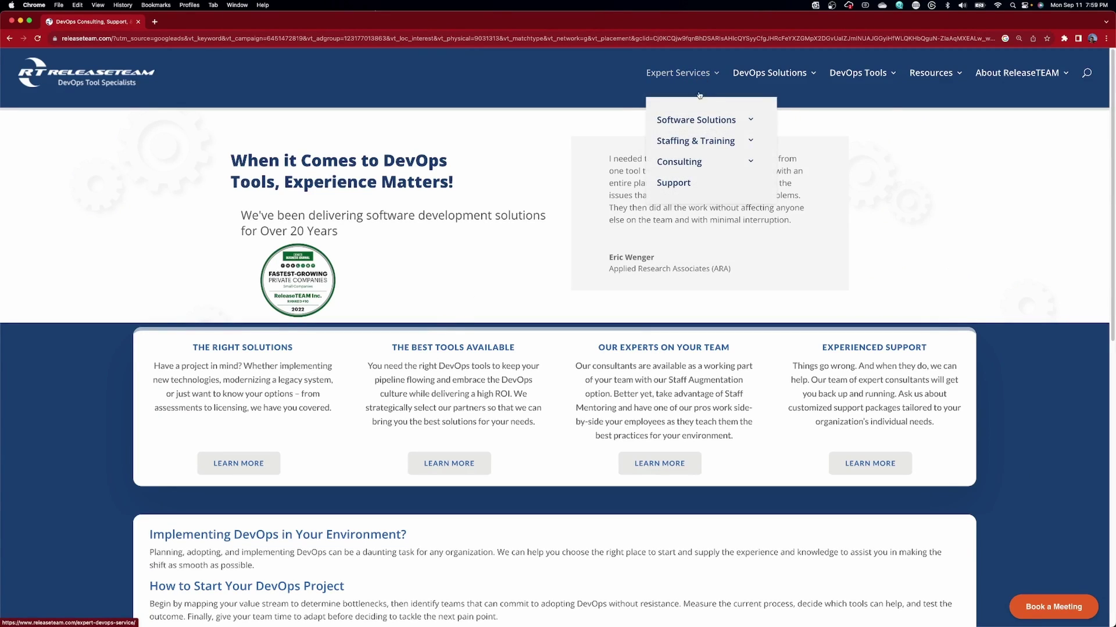
{"action": "mouse_move", "coordinate": [749, 77]}
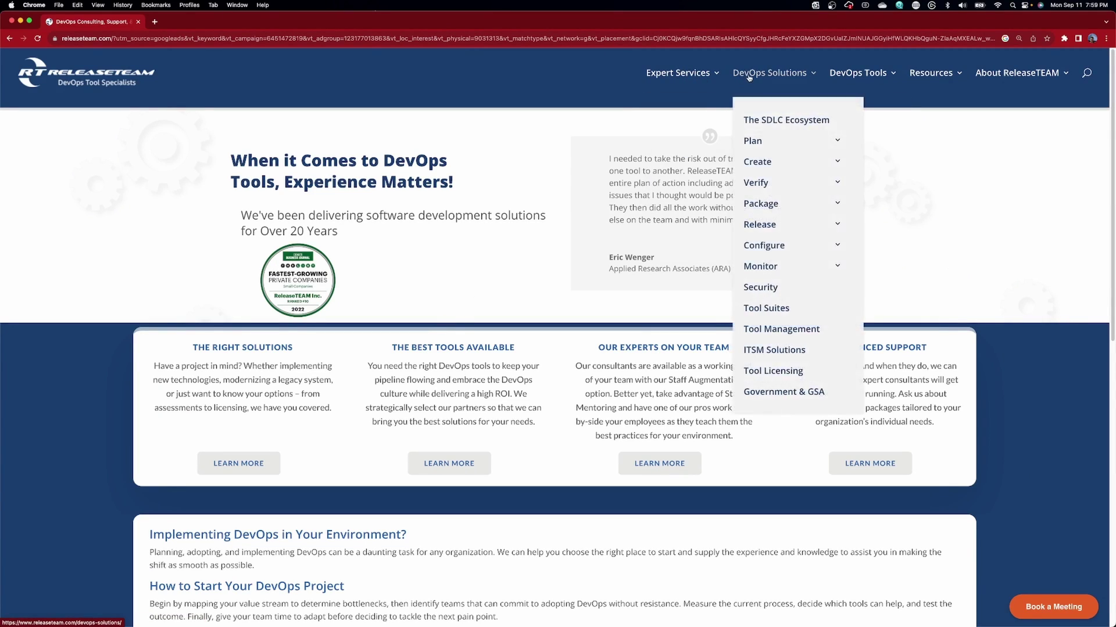
{"action": "mouse_move", "coordinate": [849, 74]}
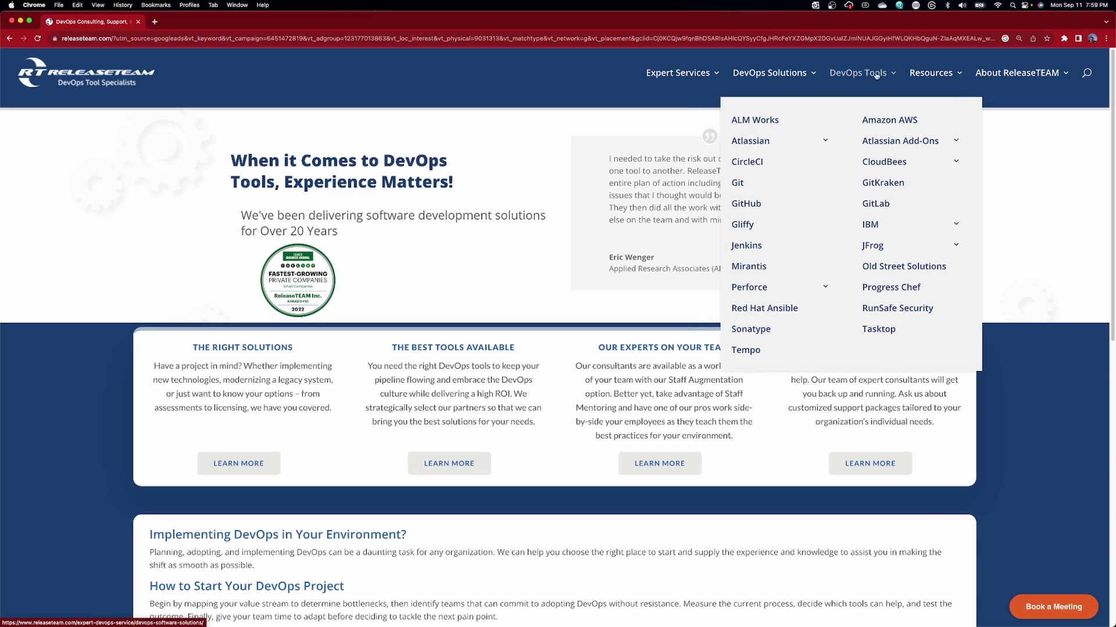
{"action": "mouse_move", "coordinate": [929, 76]}
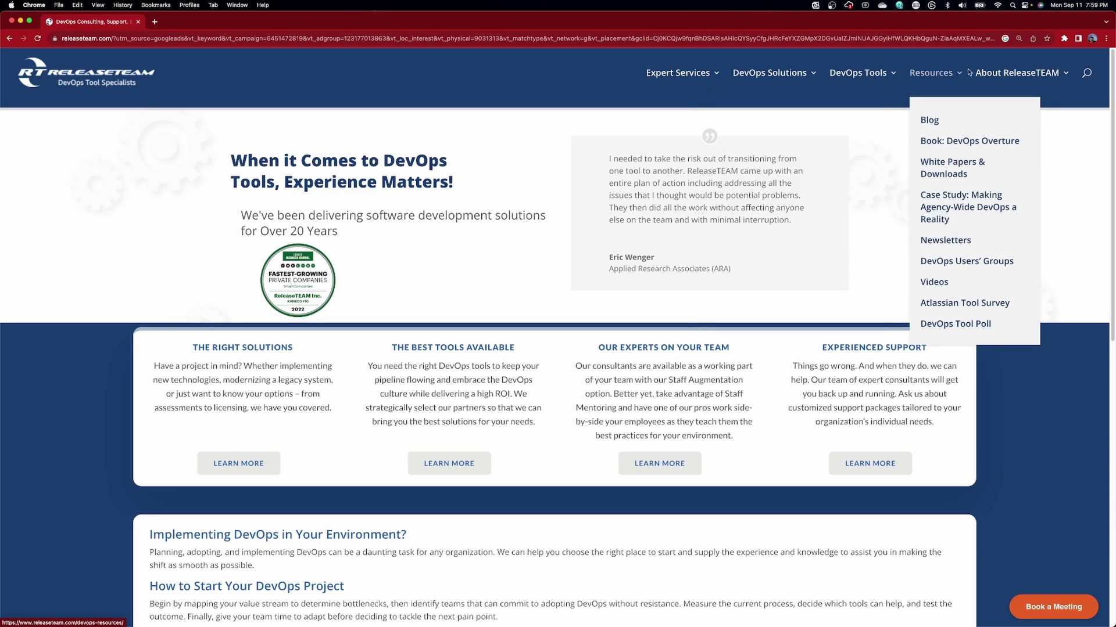
{"action": "mouse_move", "coordinate": [997, 76]}
{"action": "scroll", "coordinate": [886, 234], "scroll_direction": "down", "scroll_amount": 2}
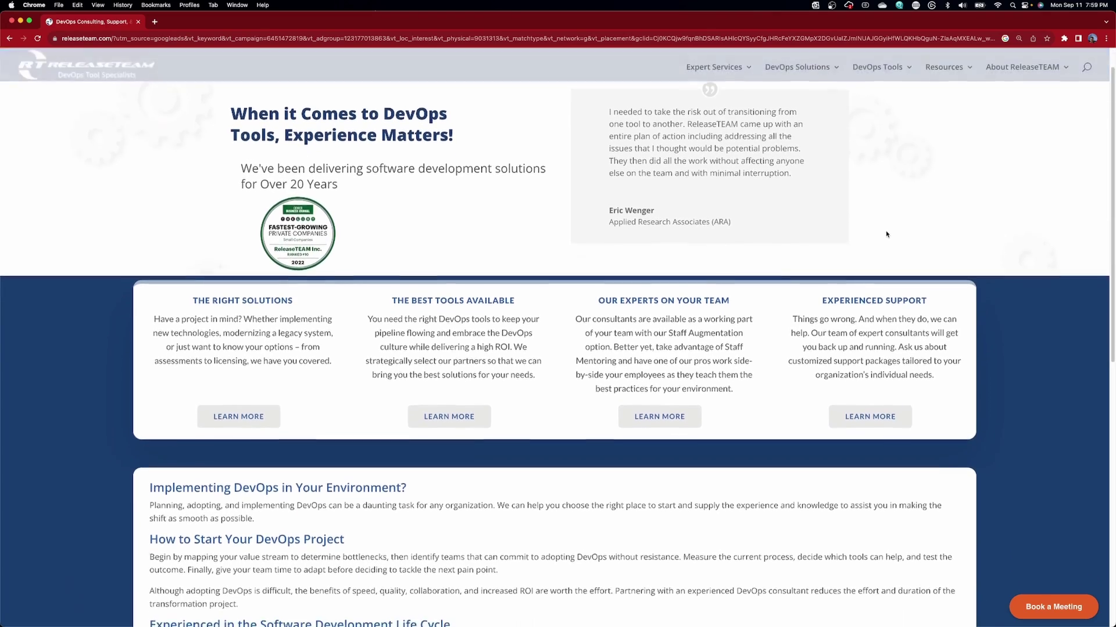
{"action": "scroll", "coordinate": [887, 234], "scroll_direction": "down", "scroll_amount": 6}
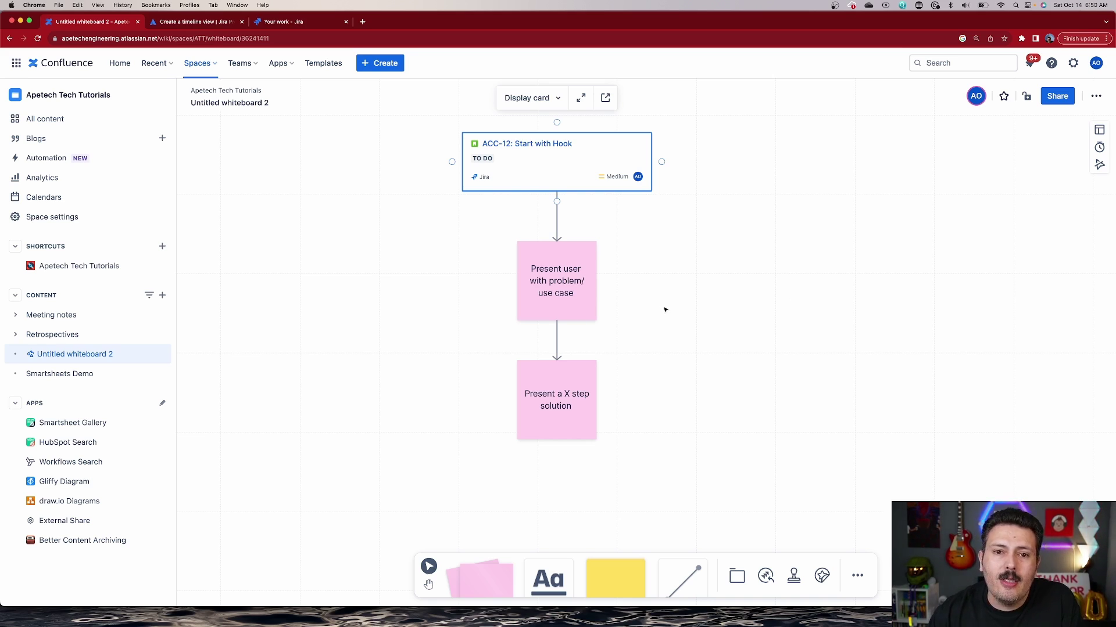
- Pan the board and place a pink sticky note 'Plan out video Idea' above the ACC-12 card
{"action": "left_click", "coordinate": [721, 221]}
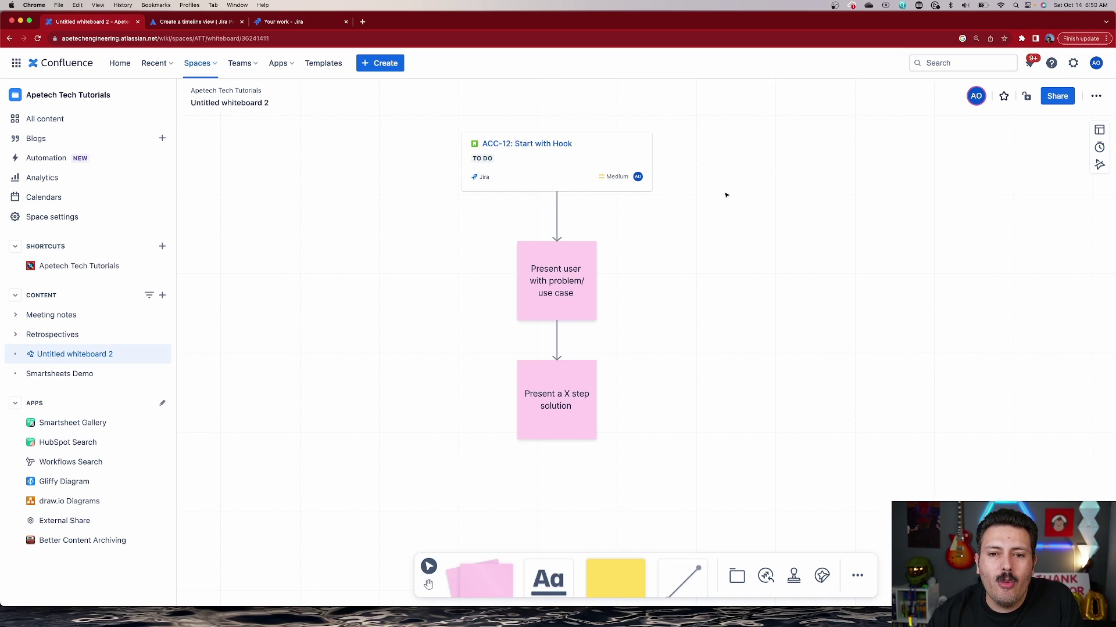
{"action": "key", "text": "space"}
{"action": "left_click_drag", "start_coordinate": [727, 194], "coordinate": [742, 308]}
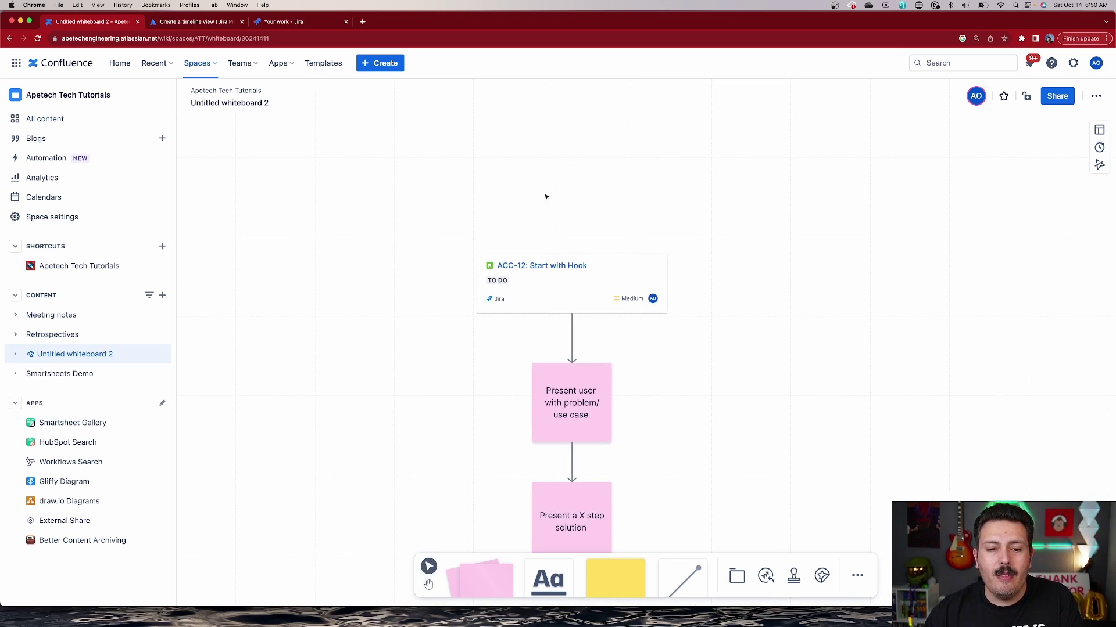
{"action": "left_click_drag", "start_coordinate": [485, 578], "coordinate": [578, 174]}
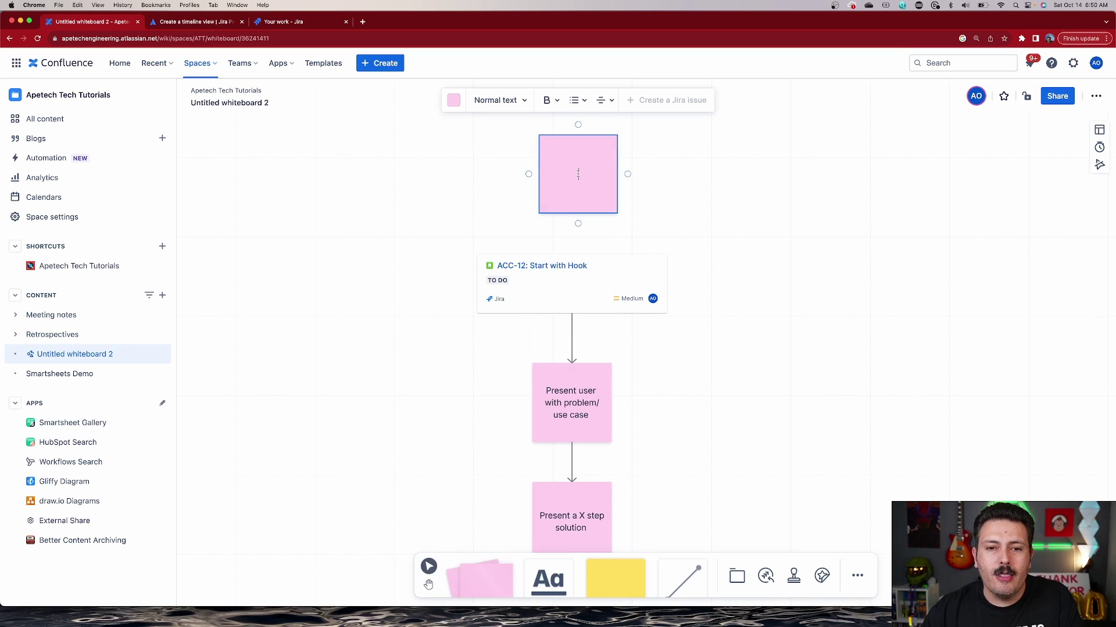
{"action": "type", "text": "Plan out "}
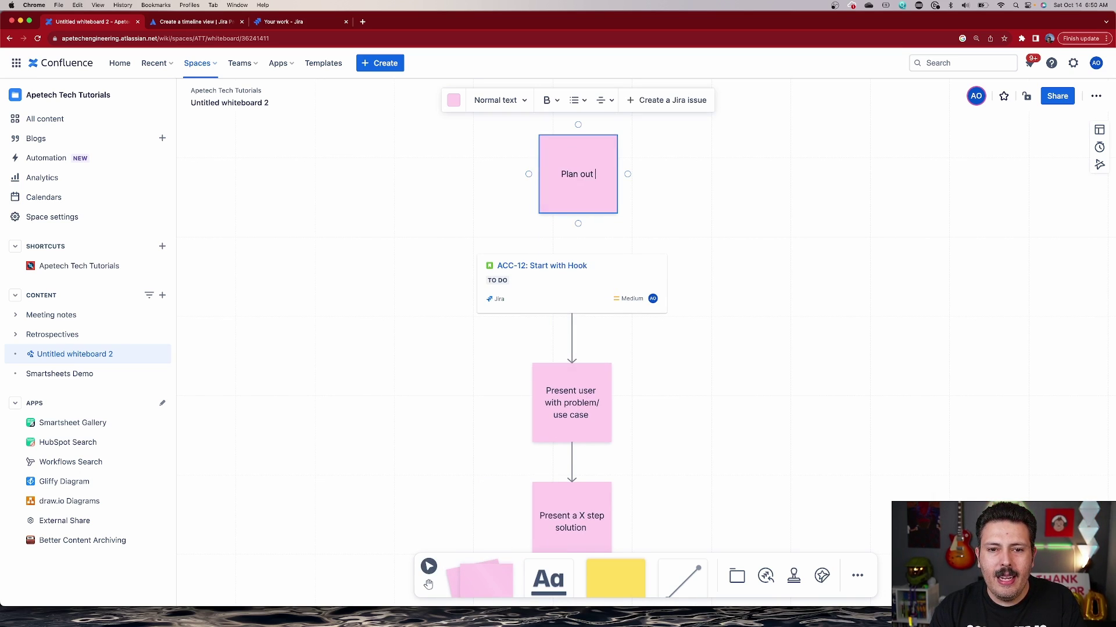
{"action": "type", "text": "video Idea"}
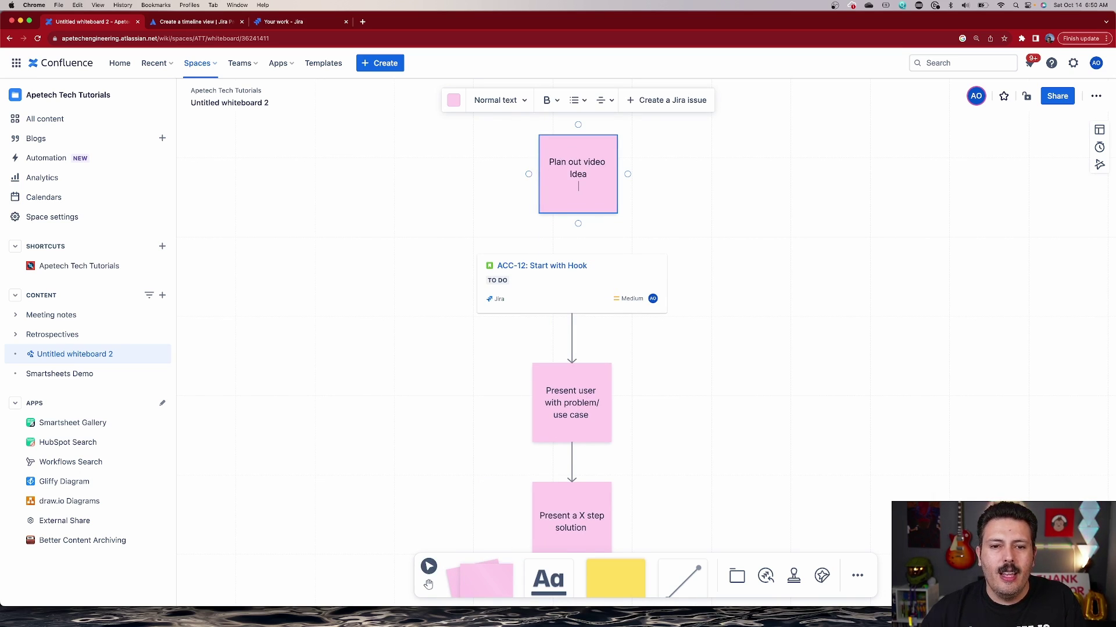
{"action": "left_click", "coordinate": [781, 243]}
- Connect the new note to ACC-12 with an arrow, then dismiss the Jira issue form unused
{"action": "left_click_drag", "start_coordinate": [577, 215], "coordinate": [572, 254]}
{"action": "left_click", "coordinate": [780, 236]}
{"action": "left_click", "coordinate": [563, 182]}
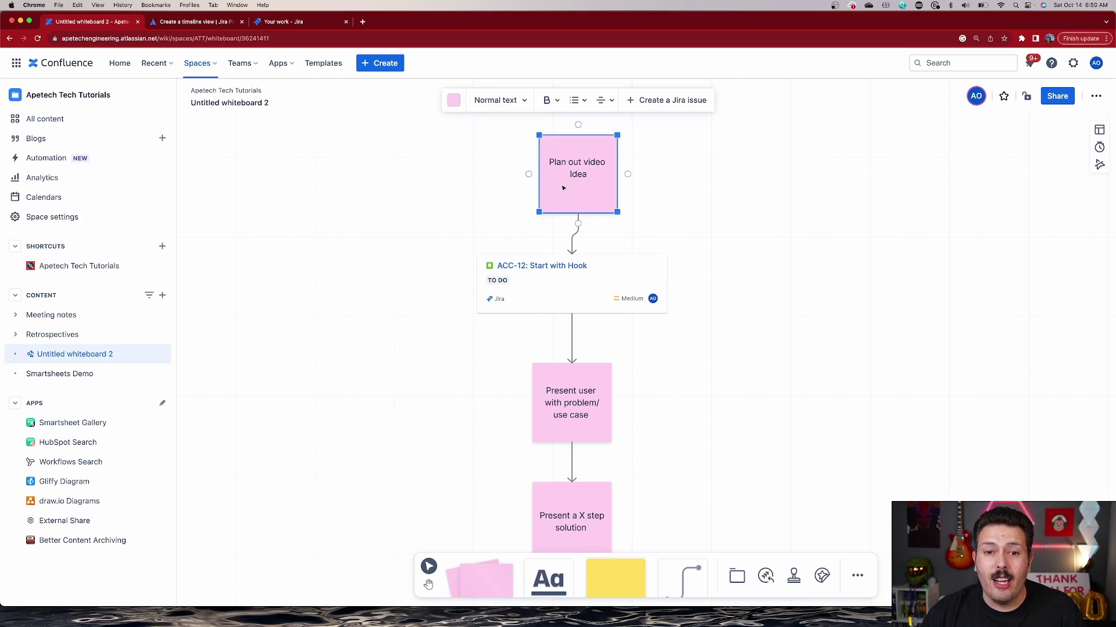
{"action": "left_click", "coordinate": [668, 100]}
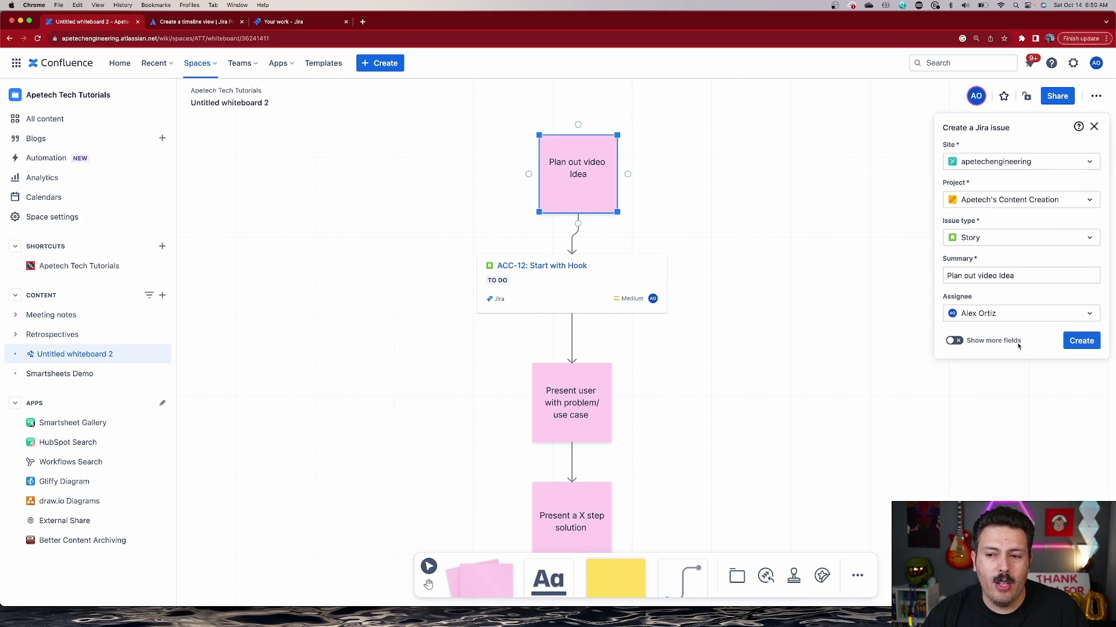
{"action": "left_click", "coordinate": [1093, 126]}
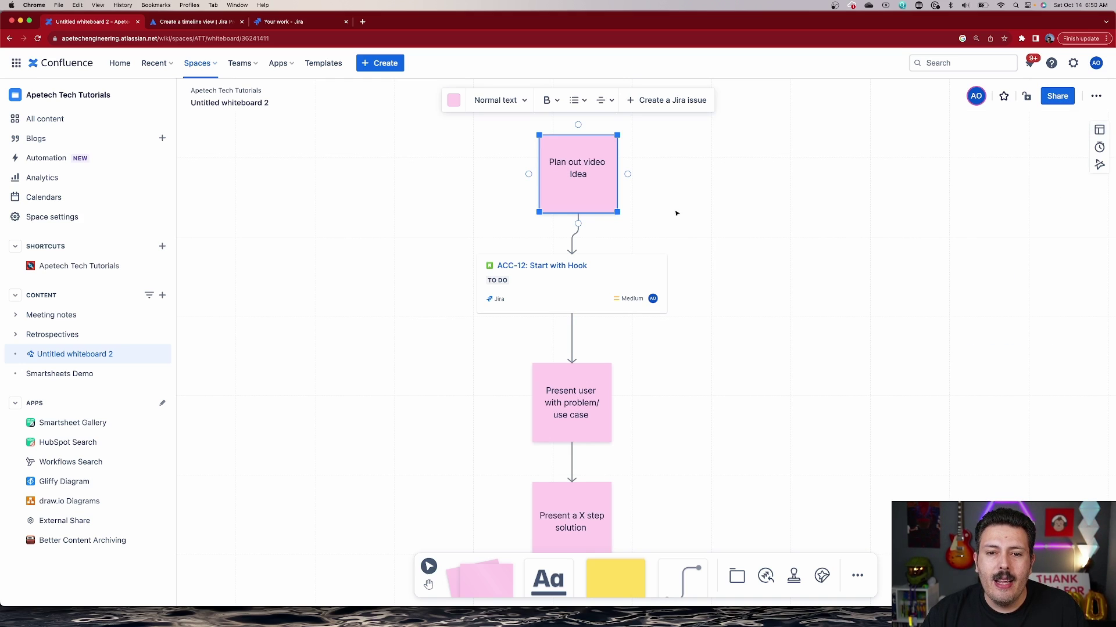
{"action": "left_click", "coordinate": [758, 225]}
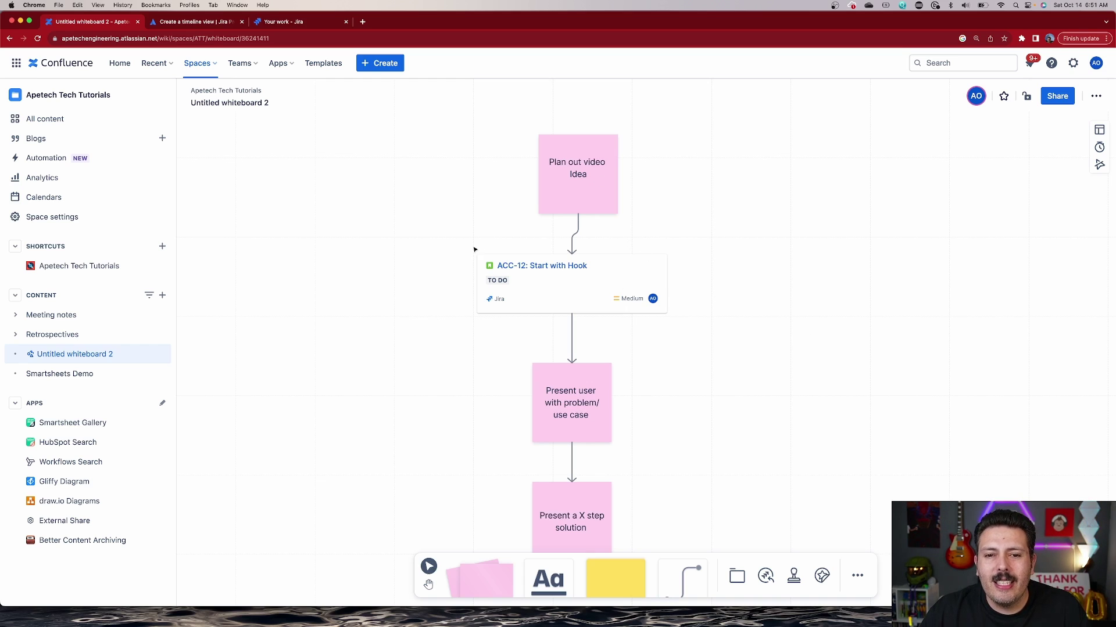
- Create Jira issues from the Plan out video Idea and Present user notes, then select card ACC-12
{"action": "left_click", "coordinate": [555, 196]}
{"action": "left_click", "coordinate": [690, 103]}
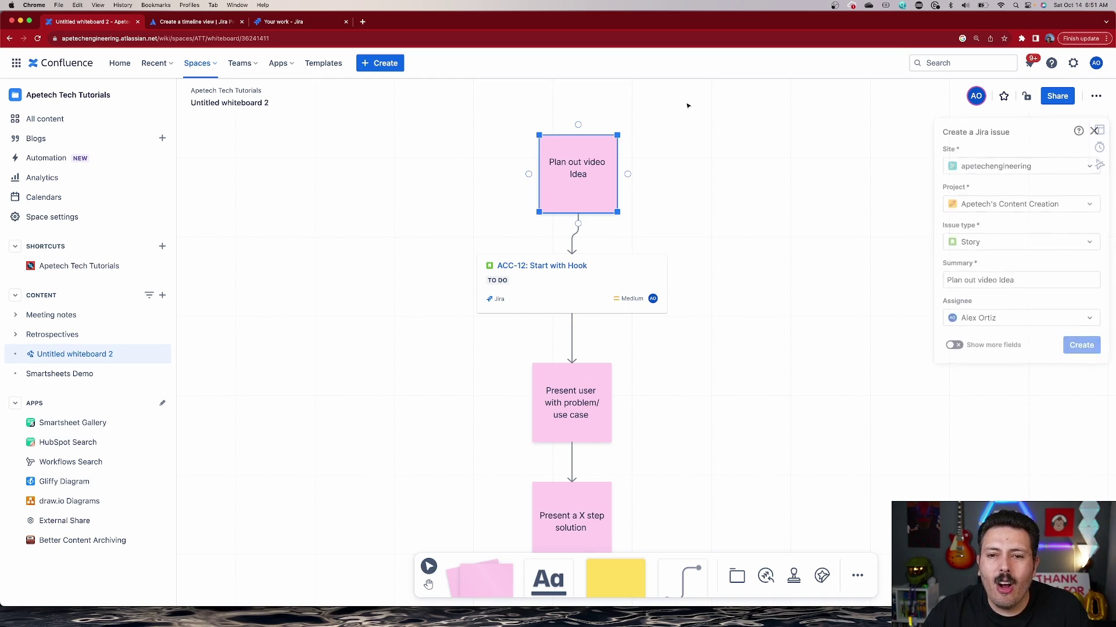
{"action": "left_click", "coordinate": [1081, 341]}
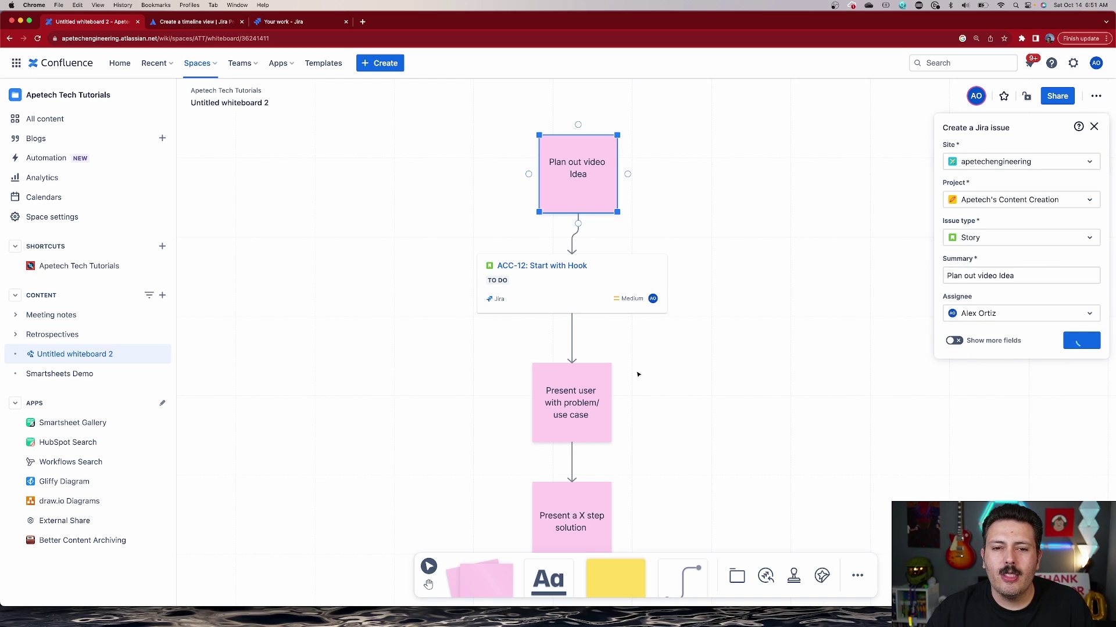
{"action": "left_click", "coordinate": [563, 401]}
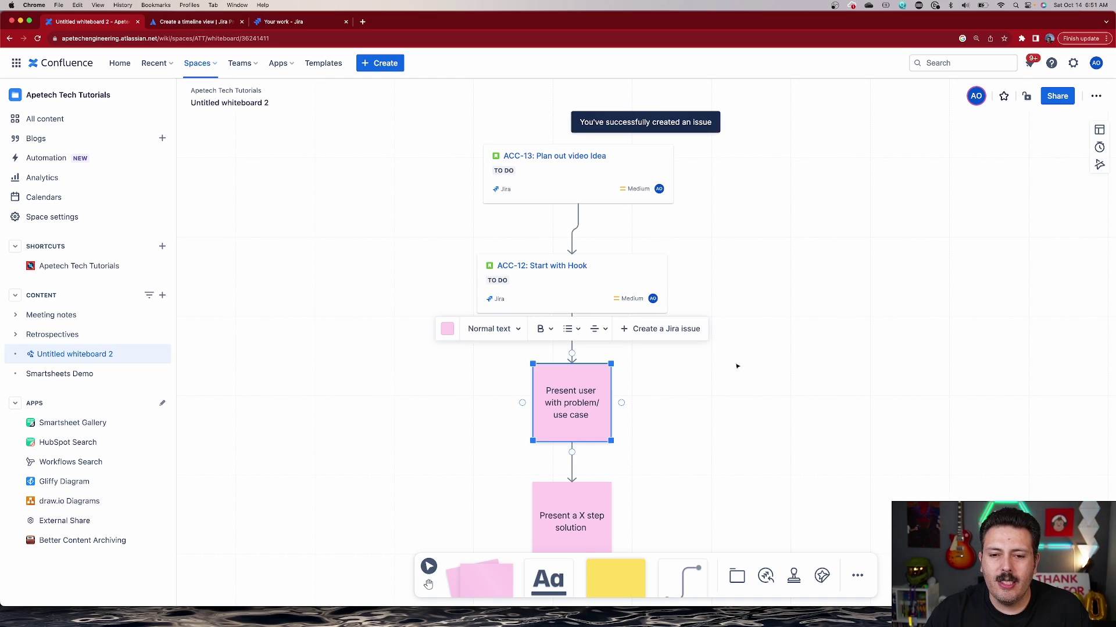
{"action": "left_click", "coordinate": [672, 329]}
{"action": "left_click", "coordinate": [1065, 344]}
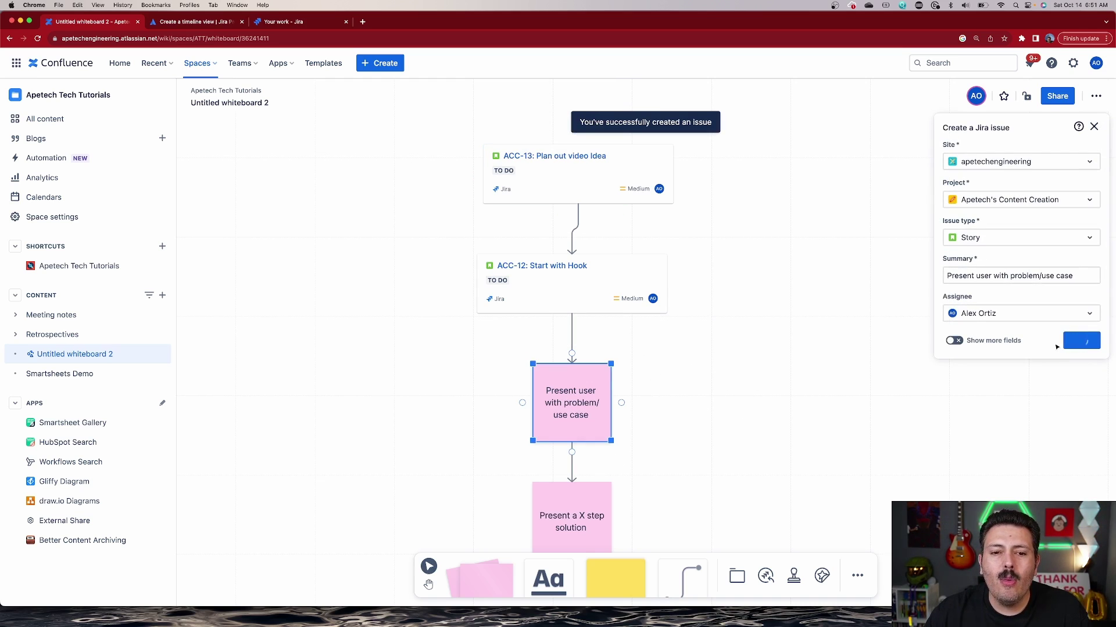
{"action": "left_click", "coordinate": [533, 271]}
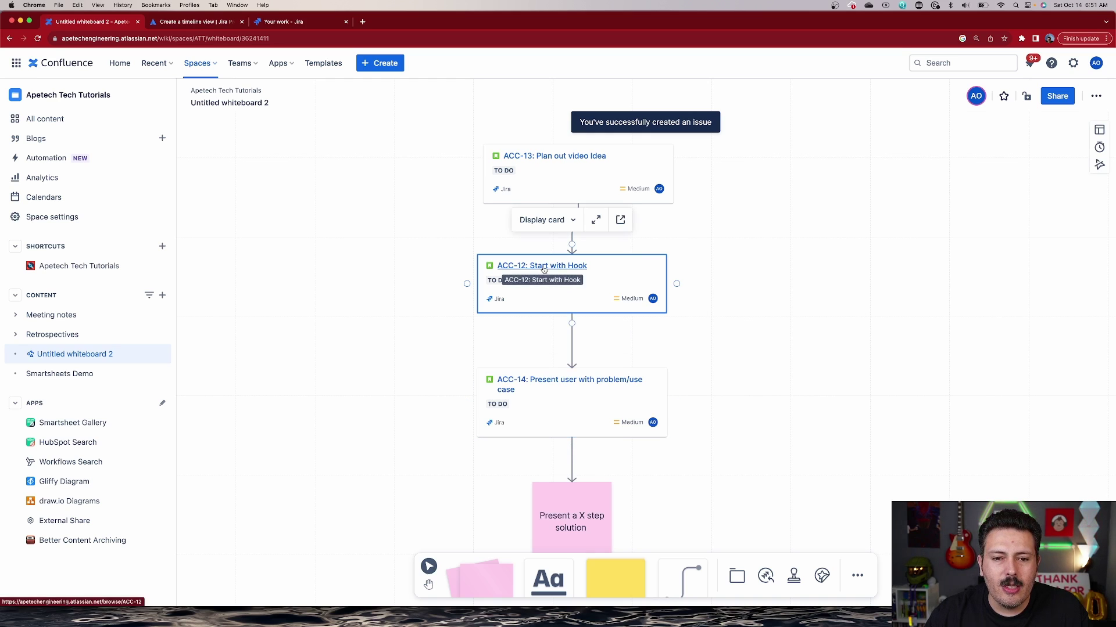
- Open ACC-12 in Jira and change its status via Edit Video to Review Video
{"action": "left_click", "coordinate": [535, 268]}
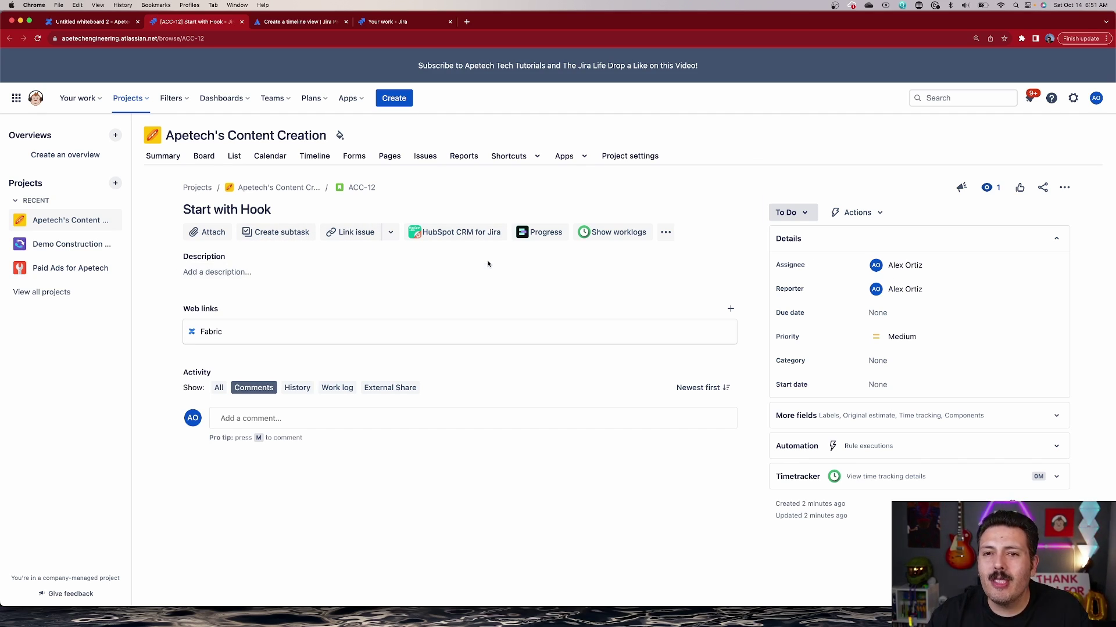
{"action": "left_click", "coordinate": [790, 213]}
{"action": "left_click", "coordinate": [802, 238]}
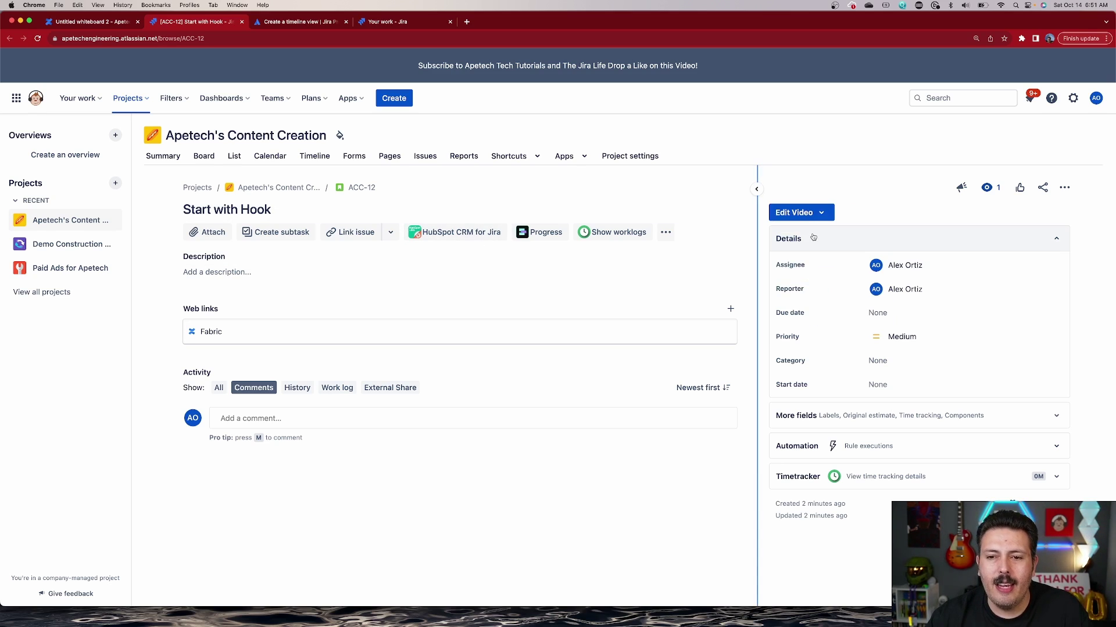
{"action": "left_click", "coordinate": [812, 211]}
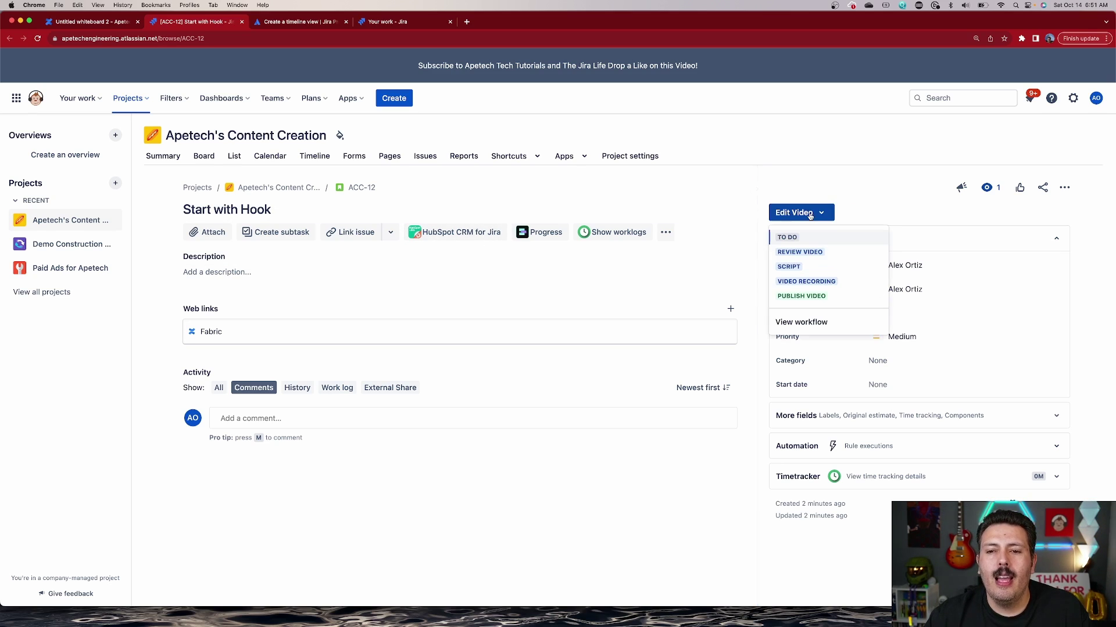
{"action": "left_click", "coordinate": [805, 253]}
- Return to the whiteboard tab and reload it so ACC-12 shows Review Video
{"action": "left_click", "coordinate": [79, 23]}
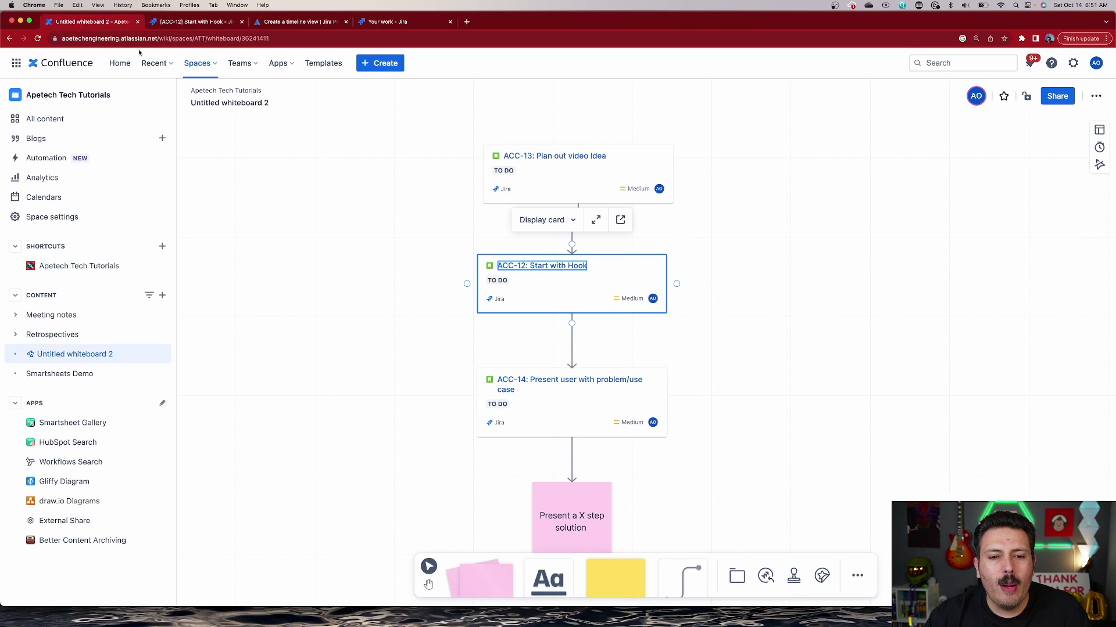
{"action": "left_click", "coordinate": [37, 39]}
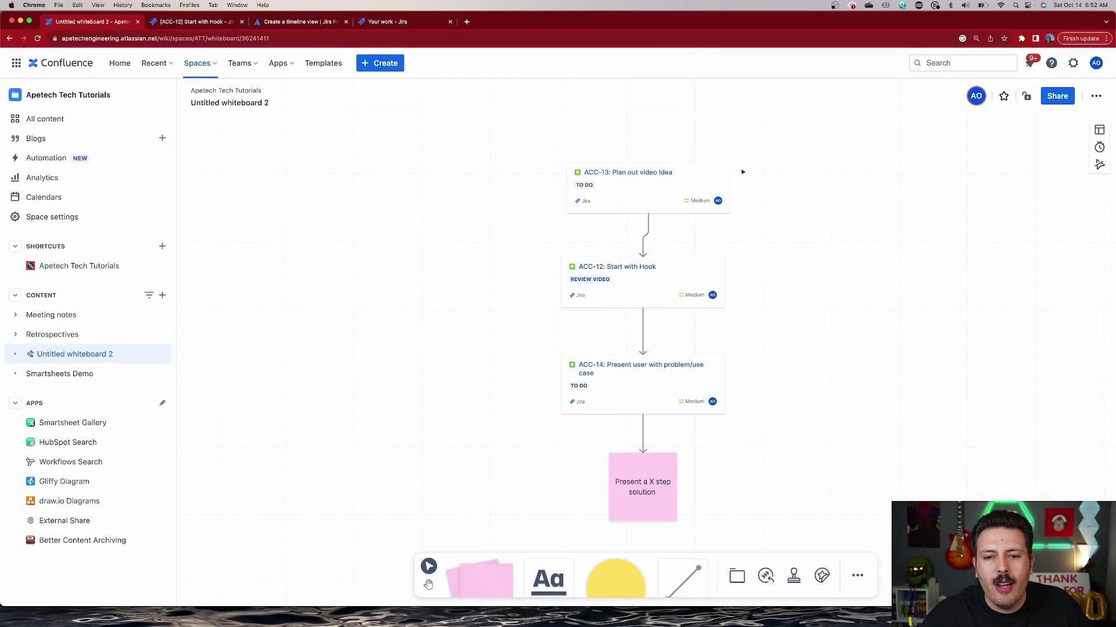
- Drag cards ACC-13 and ACC-12 left and place a yellow circle right of the flowchart
{"action": "left_click_drag", "start_coordinate": [661, 184], "coordinate": [469, 179]}
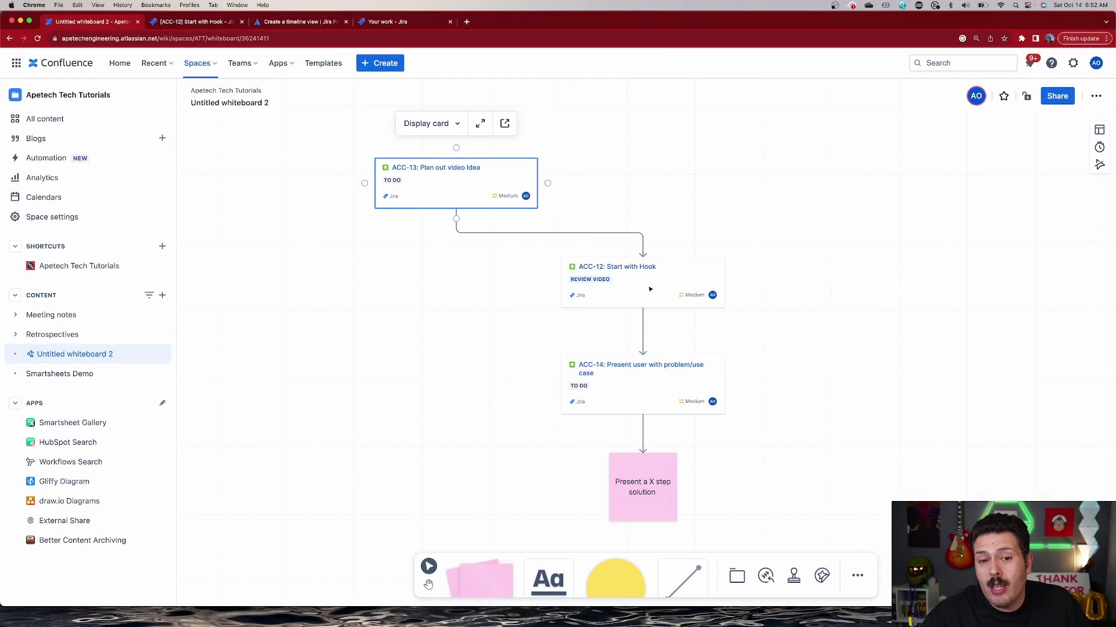
{"action": "left_click_drag", "start_coordinate": [650, 289], "coordinate": [575, 286]}
{"action": "left_click", "coordinate": [603, 581]}
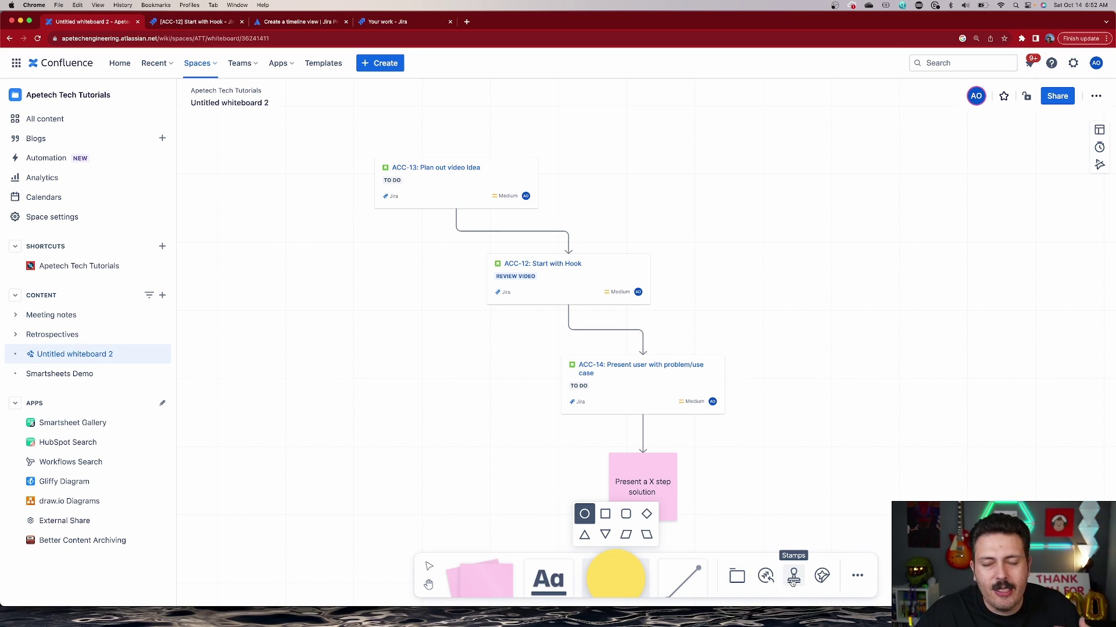
{"action": "left_click", "coordinate": [1021, 409]}
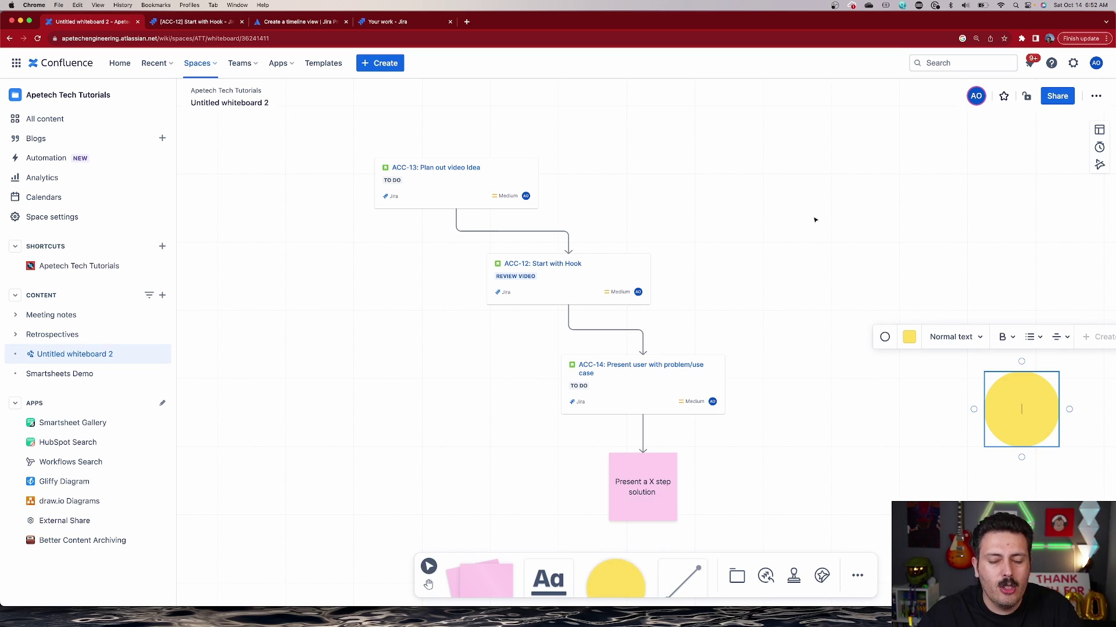
{"action": "left_click", "coordinate": [797, 222]}
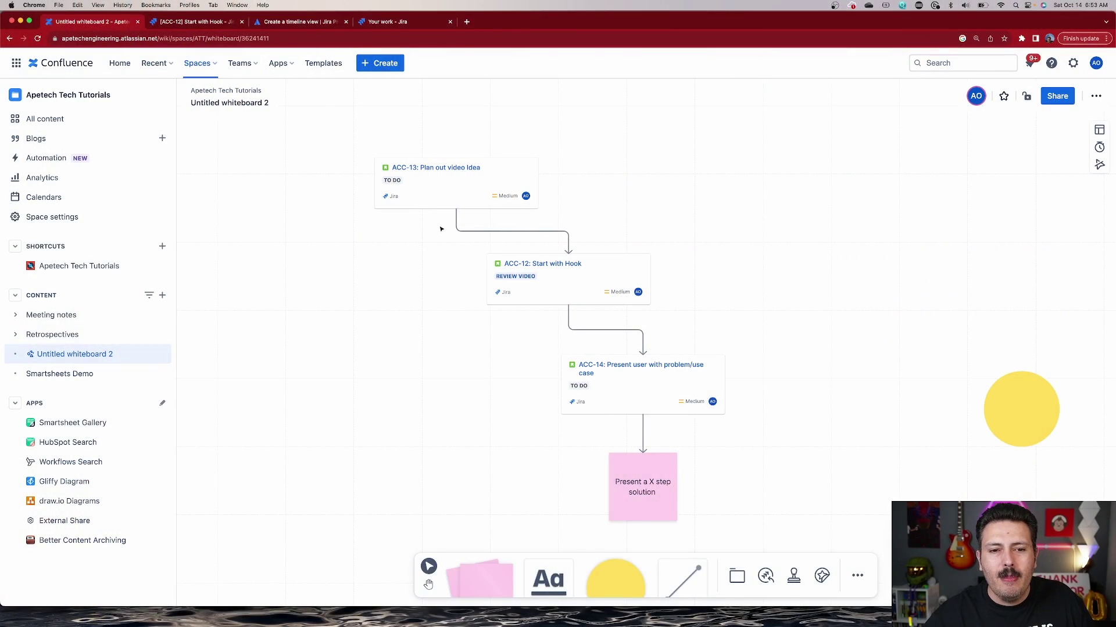
- Make the ACC-13 to ACC-12 connector red, keep it elbowed, and give it the thickest weight
{"action": "left_click", "coordinate": [412, 173]}
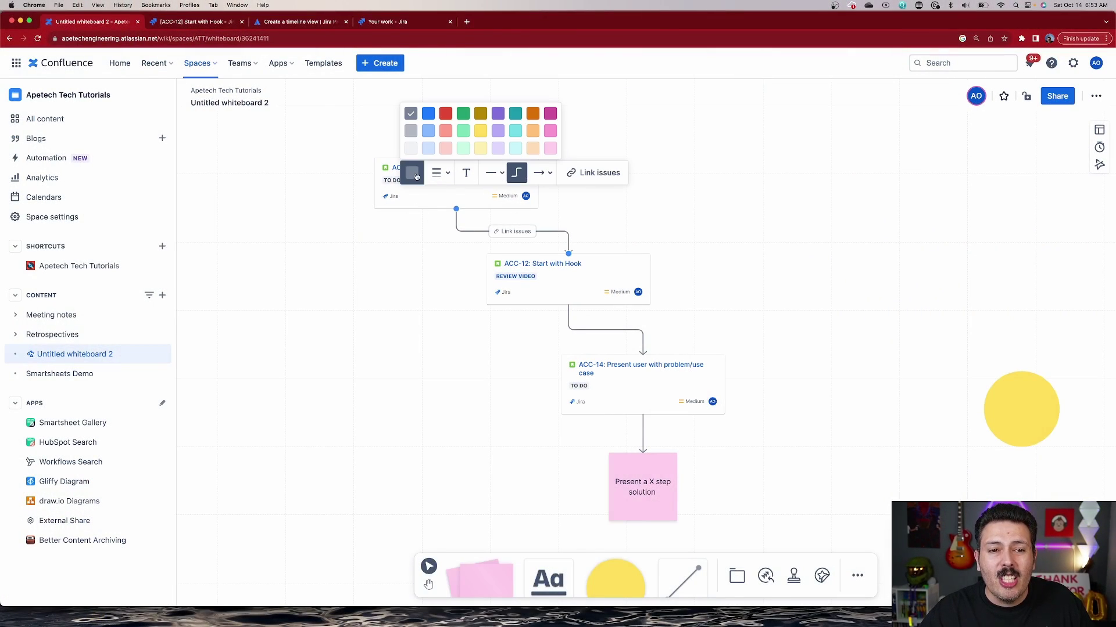
{"action": "left_click", "coordinate": [450, 114]}
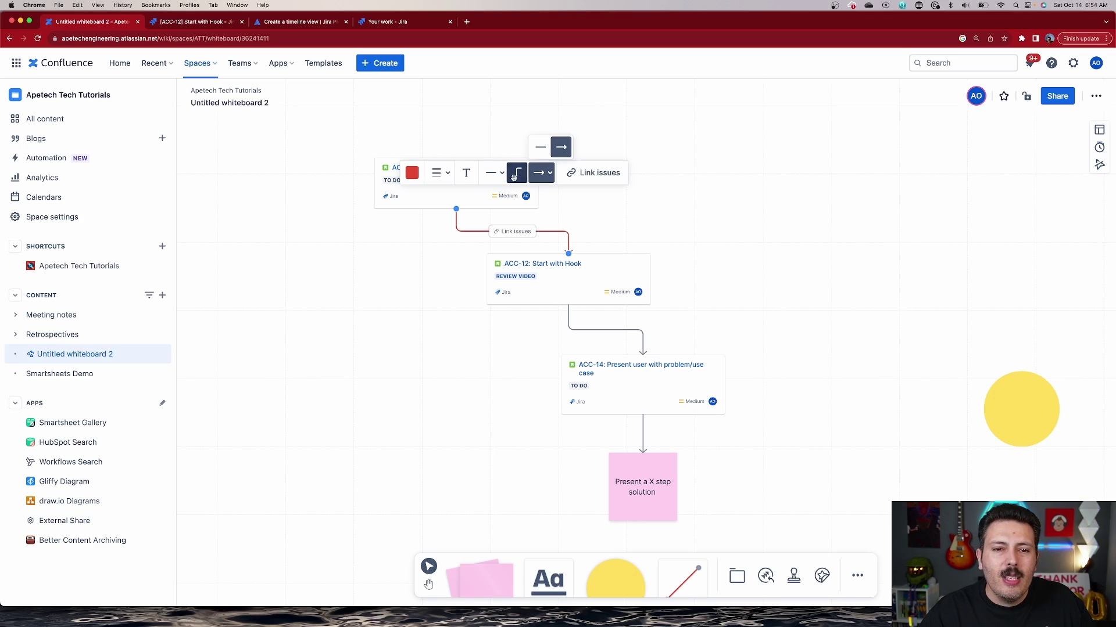
{"action": "left_click", "coordinate": [515, 174]}
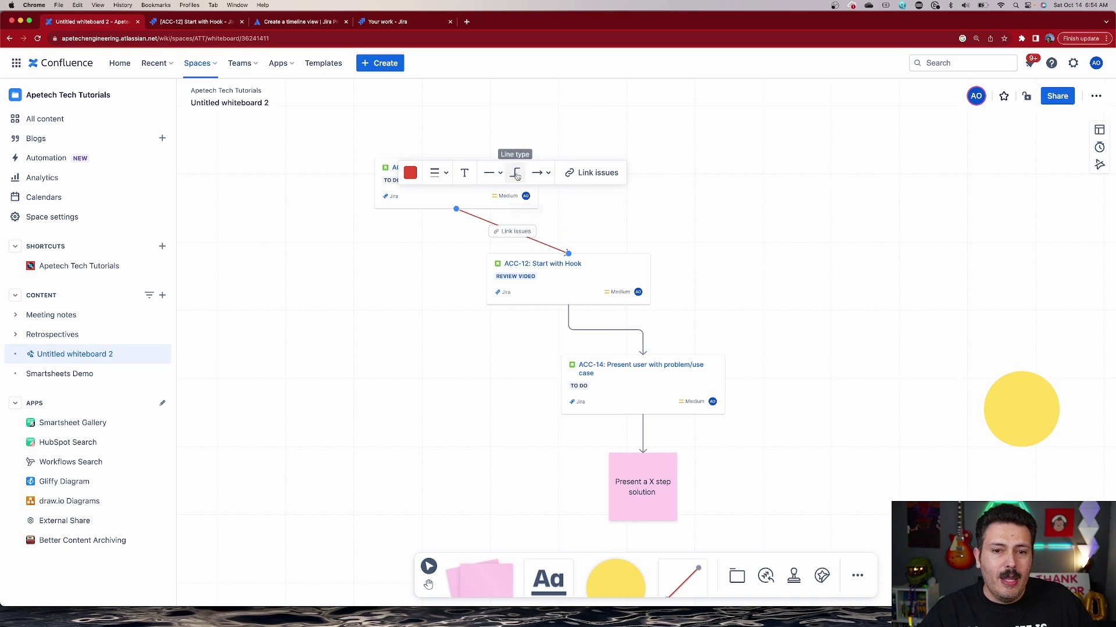
{"action": "left_click", "coordinate": [515, 173]}
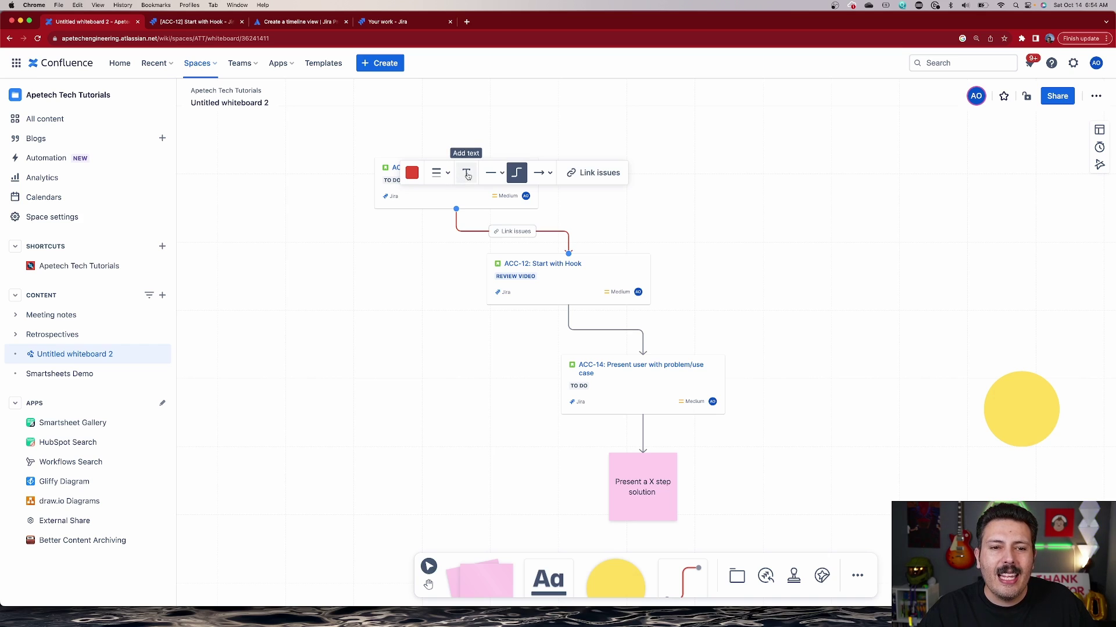
{"action": "left_click", "coordinate": [439, 173]}
{"action": "left_click", "coordinate": [479, 147]}
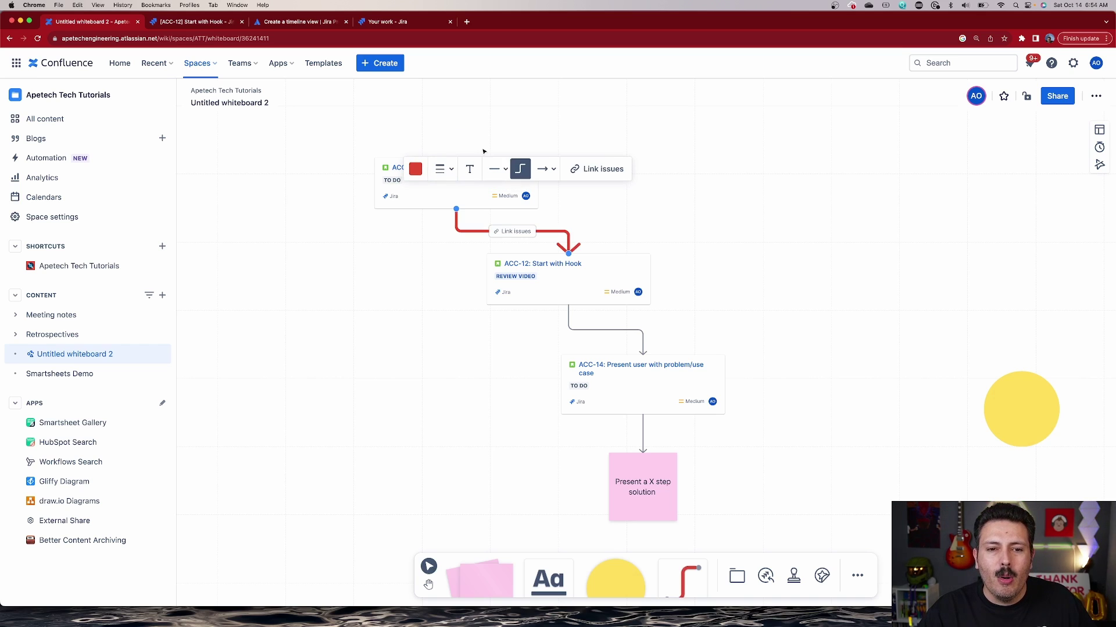
{"action": "left_click", "coordinate": [650, 232]}
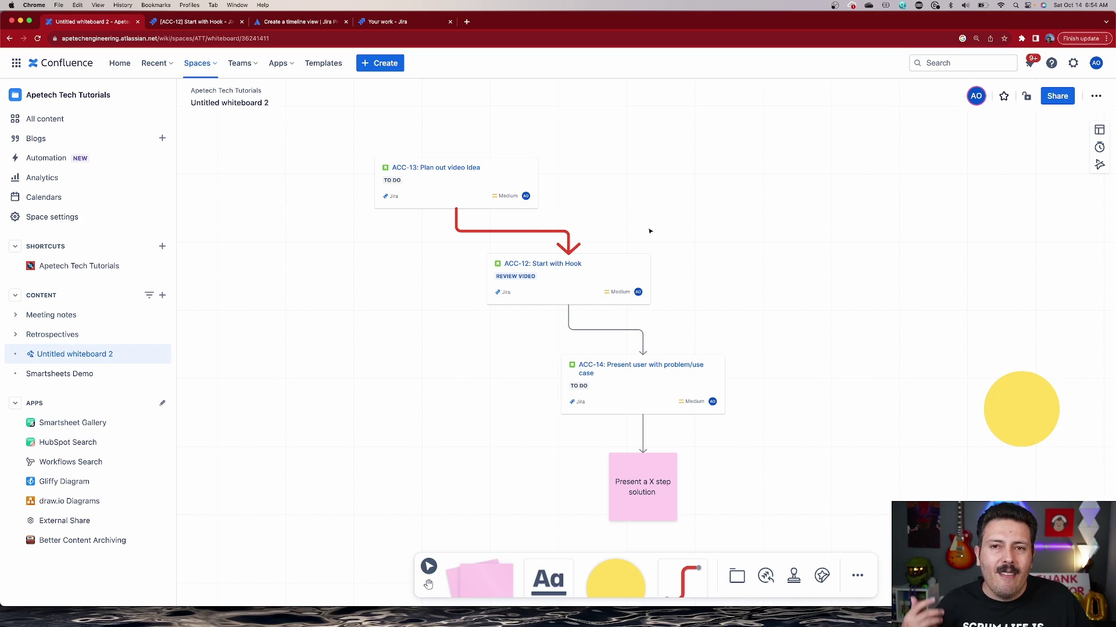
- Start creating a Jira issue from the pink sticky note, then cancel it
{"action": "left_click", "coordinate": [642, 490]}
{"action": "left_click", "coordinate": [723, 419]}
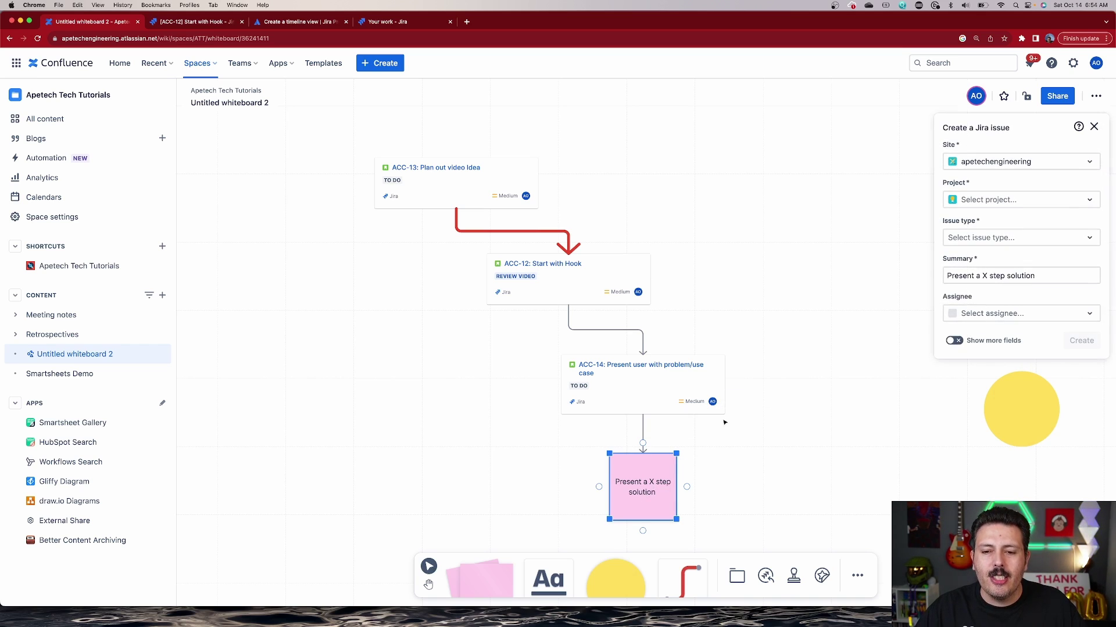
{"action": "left_click", "coordinate": [1094, 128]}
- Display the ACC-12 card as a plain URL link and select the ACC-13 card's display options
{"action": "mouse_move", "coordinate": [588, 269]}
{"action": "left_mouse_down"}
{"action": "mouse_move", "coordinate": [754, 224]}
{"action": "mouse_move", "coordinate": [729, 254]}
{"action": "mouse_move", "coordinate": [595, 283]}
{"action": "left_mouse_up"}
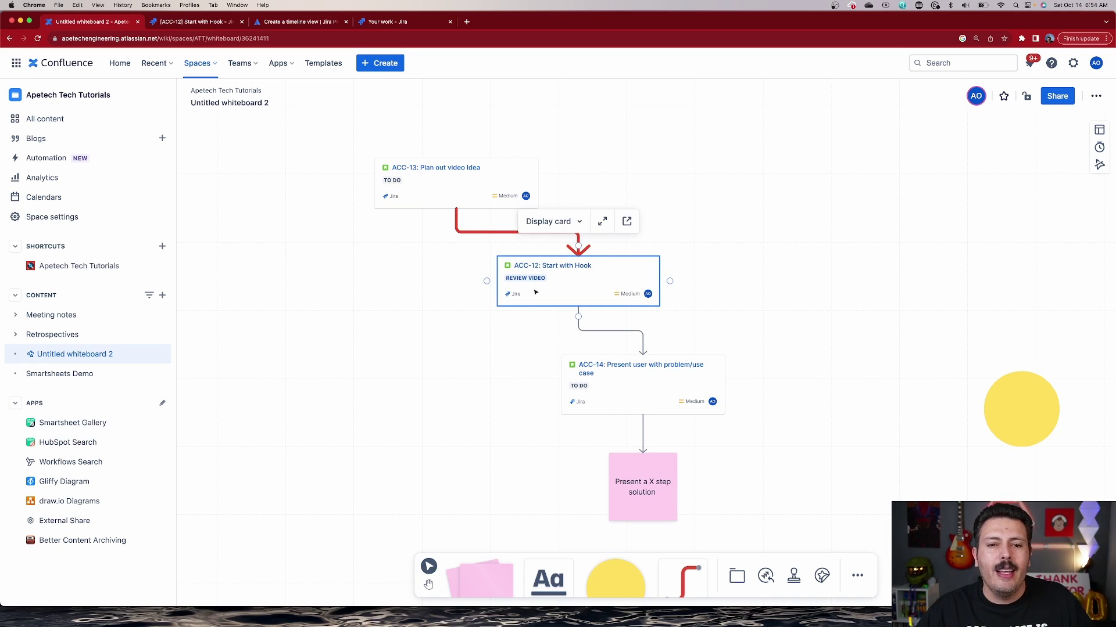
{"action": "left_click", "coordinate": [564, 221]}
{"action": "left_click", "coordinate": [563, 250]}
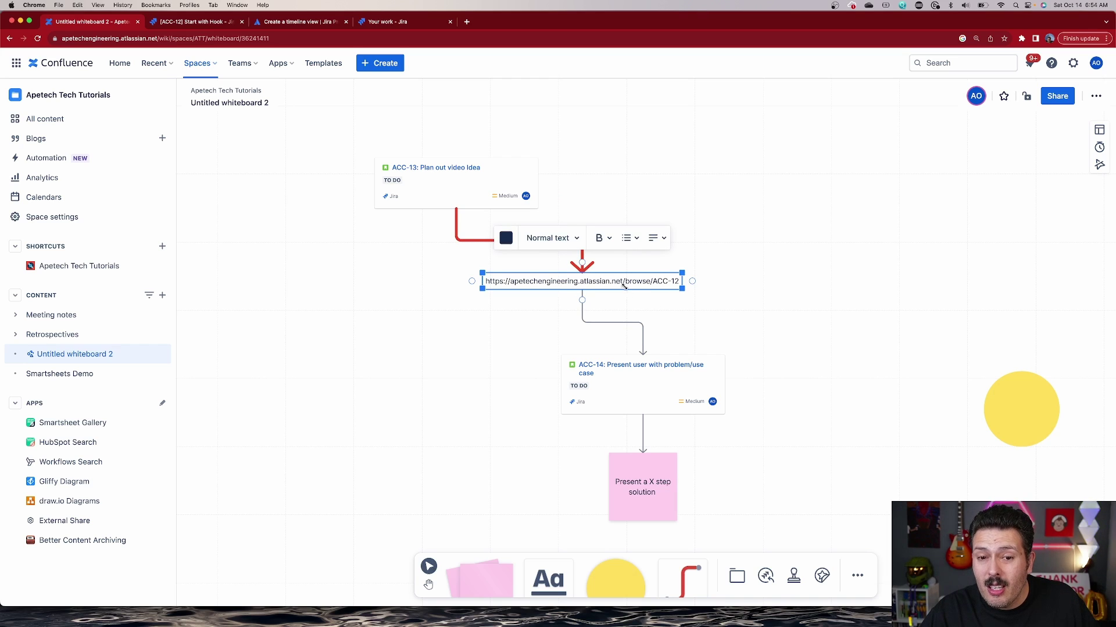
{"action": "left_click", "coordinate": [549, 238]}
{"action": "left_click", "coordinate": [624, 290]}
{"action": "left_click", "coordinate": [462, 175]}
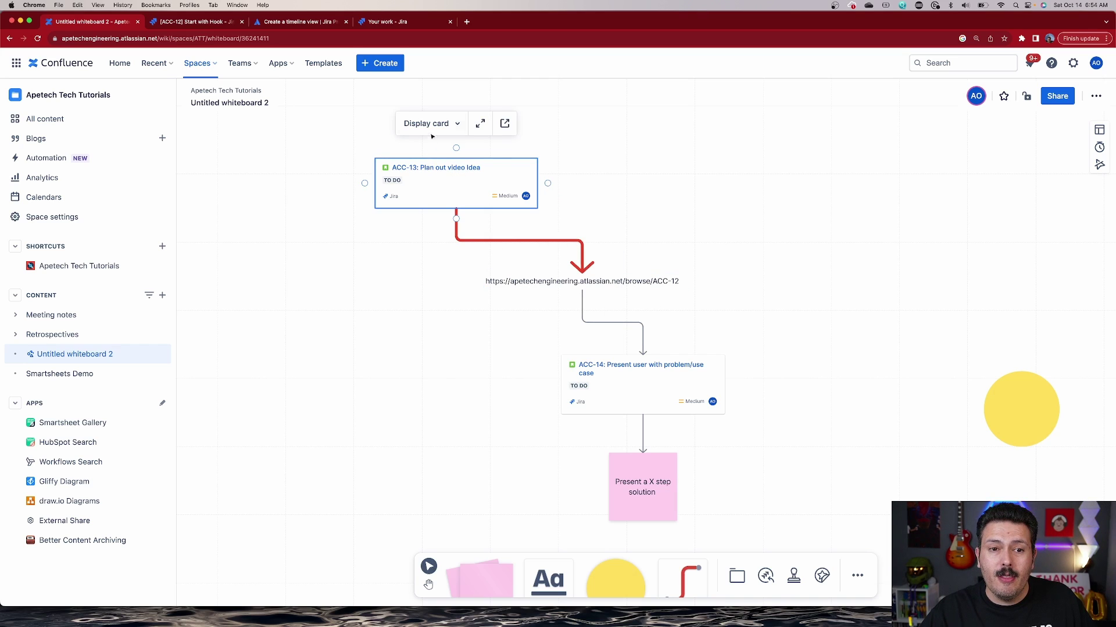
{"action": "left_click", "coordinate": [430, 121]}
- Switch ACC-13 to Display embed and select the loaded embedded issue view
{"action": "left_click", "coordinate": [456, 190]}
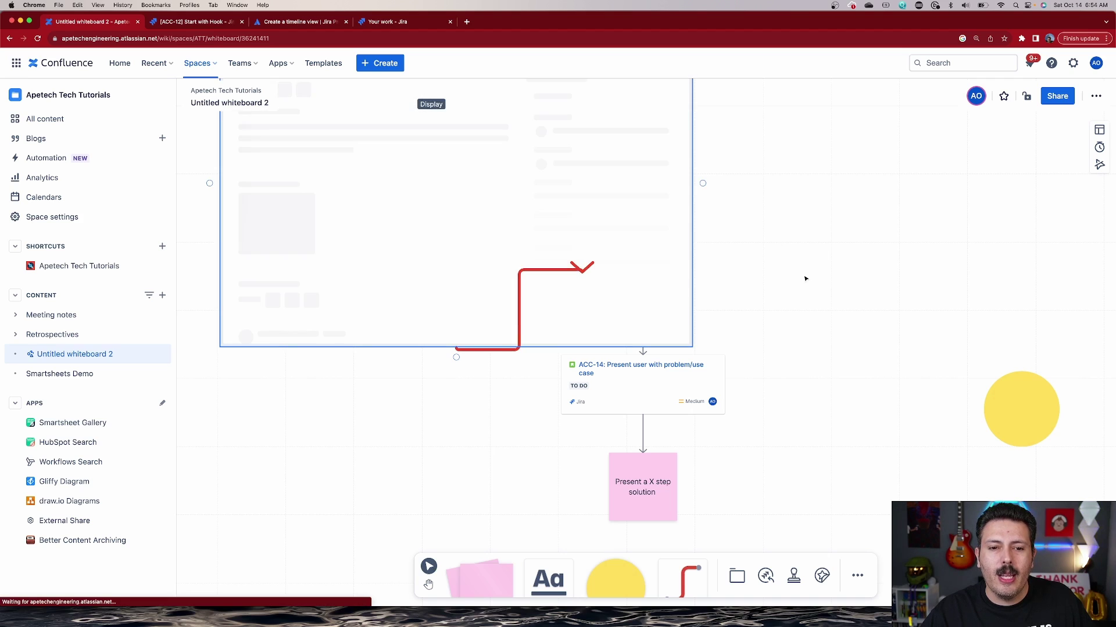
{"action": "scroll", "coordinate": [800, 279], "scroll_direction": "up", "scroll_amount": 5}
{"action": "scroll", "coordinate": [801, 278], "scroll_direction": "left", "scroll_amount": 4}
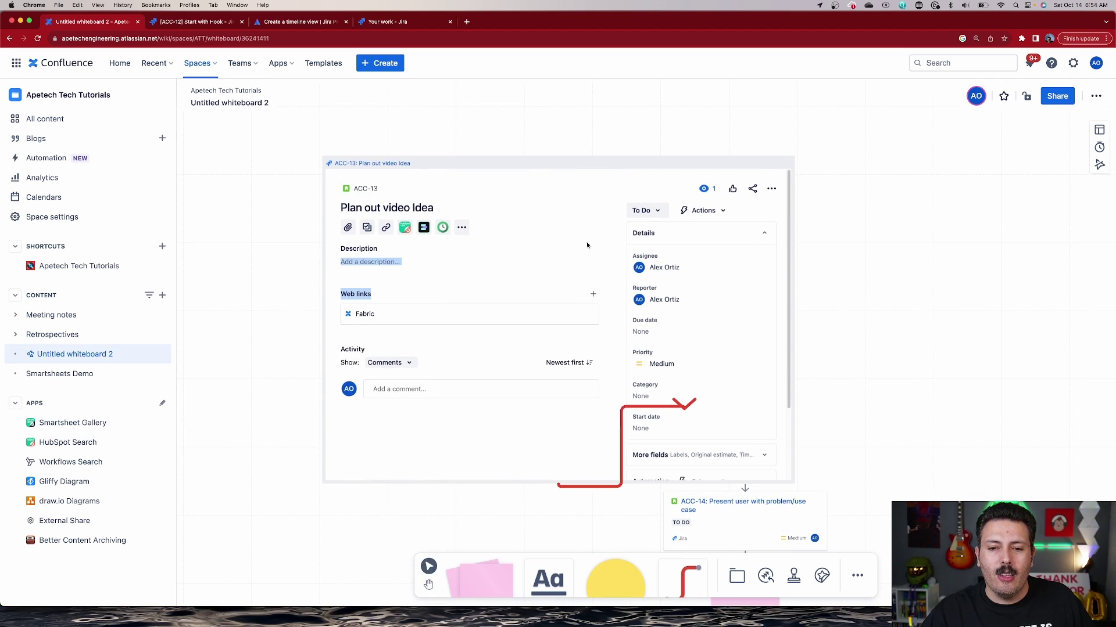
{"action": "left_click", "coordinate": [607, 165]}
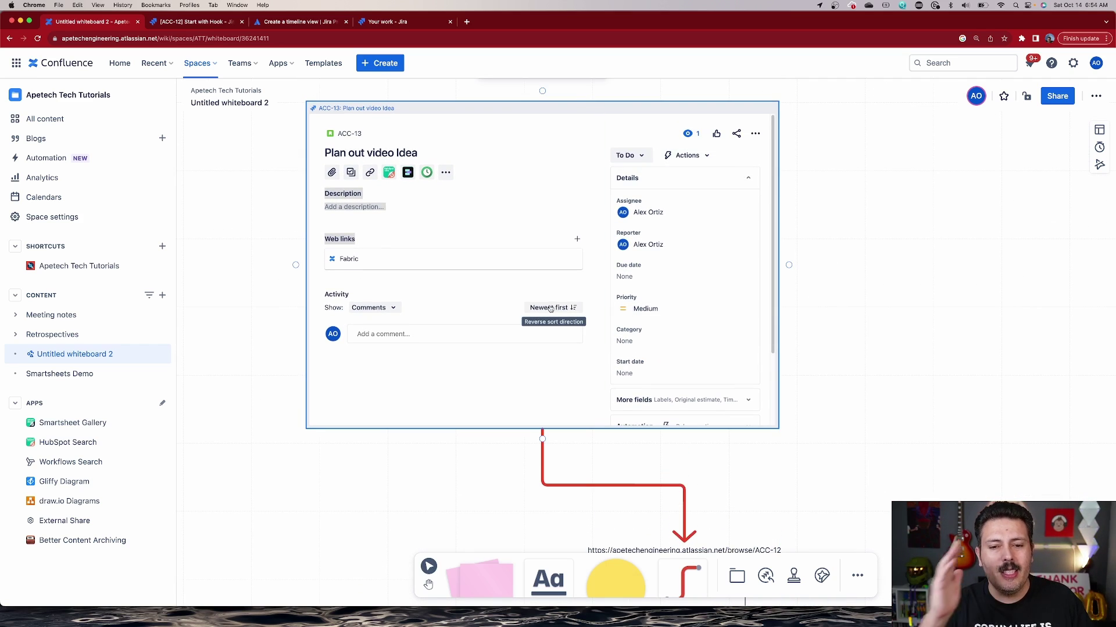
{"action": "scroll", "coordinate": [633, 372], "scroll_direction": "down", "scroll_amount": 5}
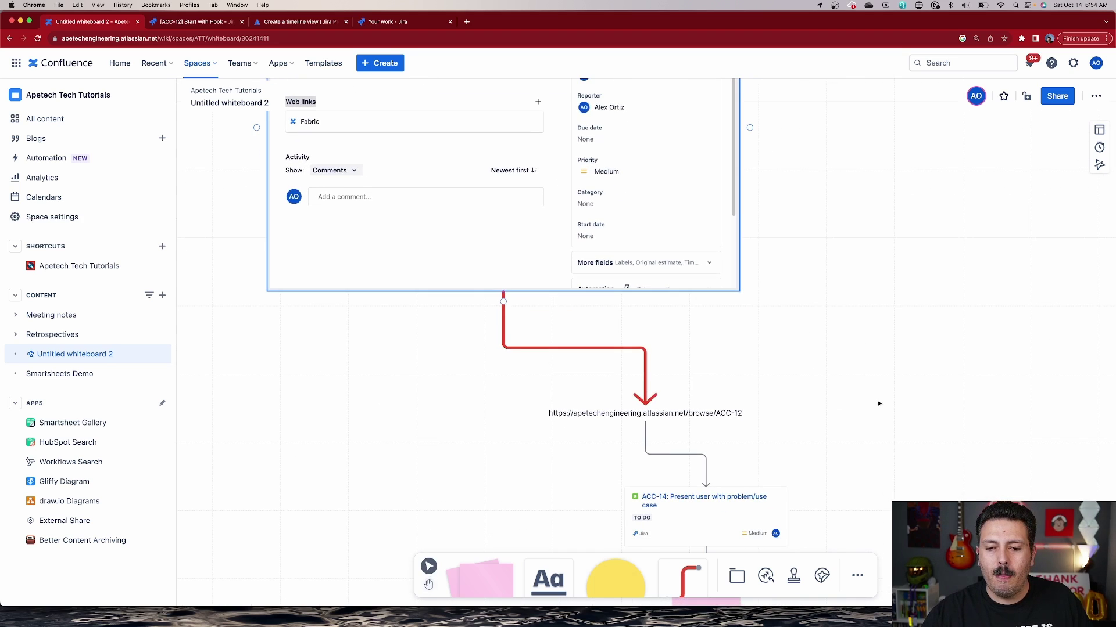
{"action": "scroll", "coordinate": [684, 395], "scroll_direction": "up", "scroll_amount": 1}
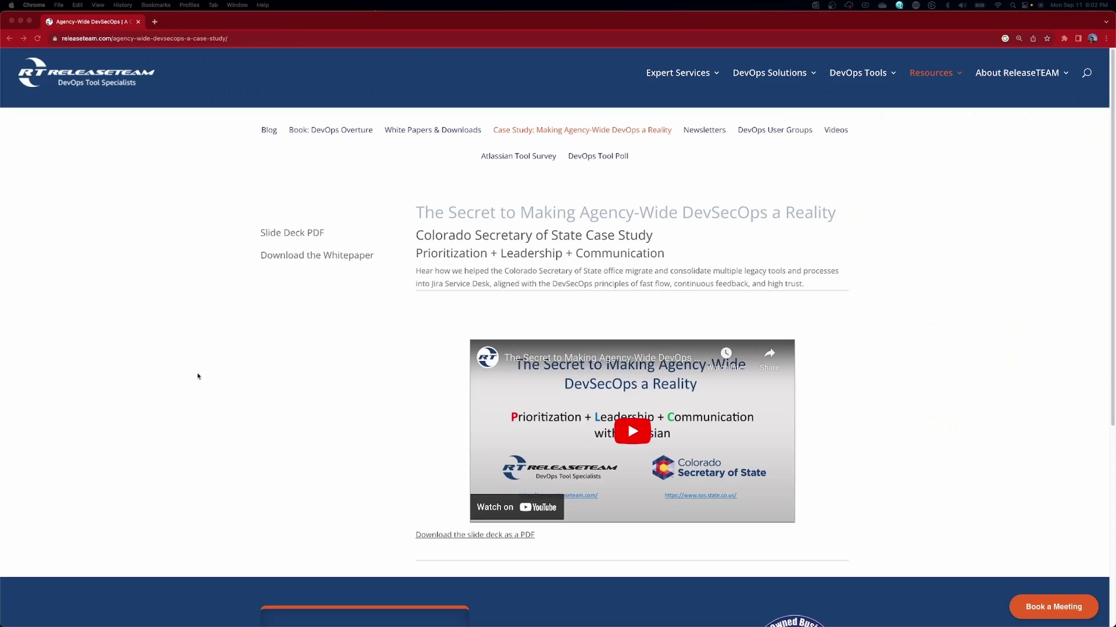
- Bring the ReleaseTEAM case-study page into focus and scroll into the slide deck PDF
{"action": "left_click", "coordinate": [294, 234]}
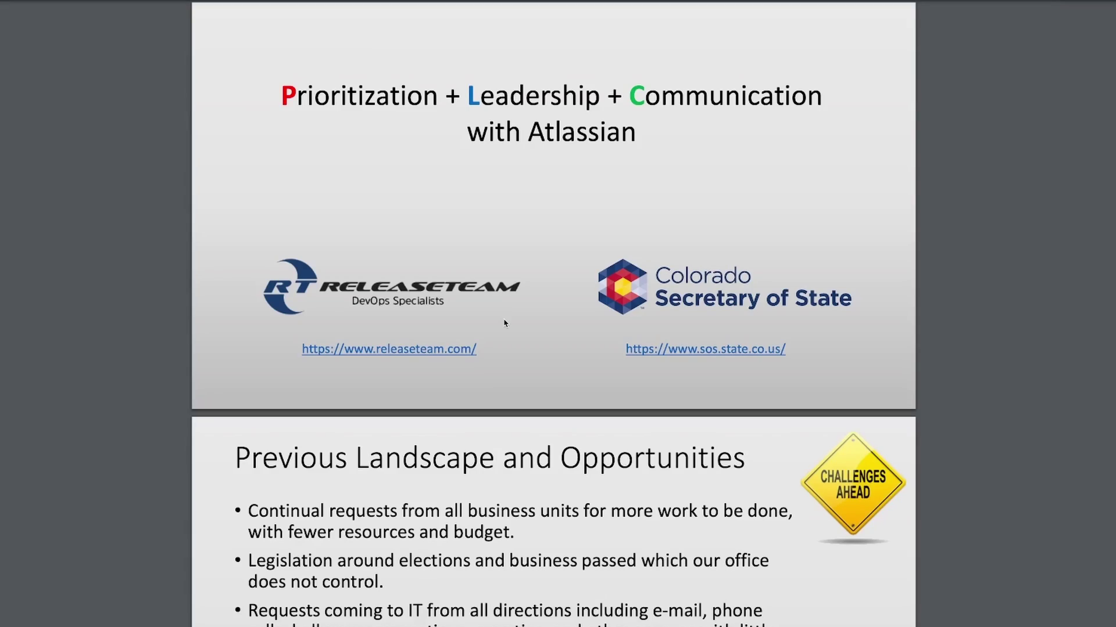
{"action": "scroll", "coordinate": [504, 323], "scroll_direction": "down", "scroll_amount": 10}
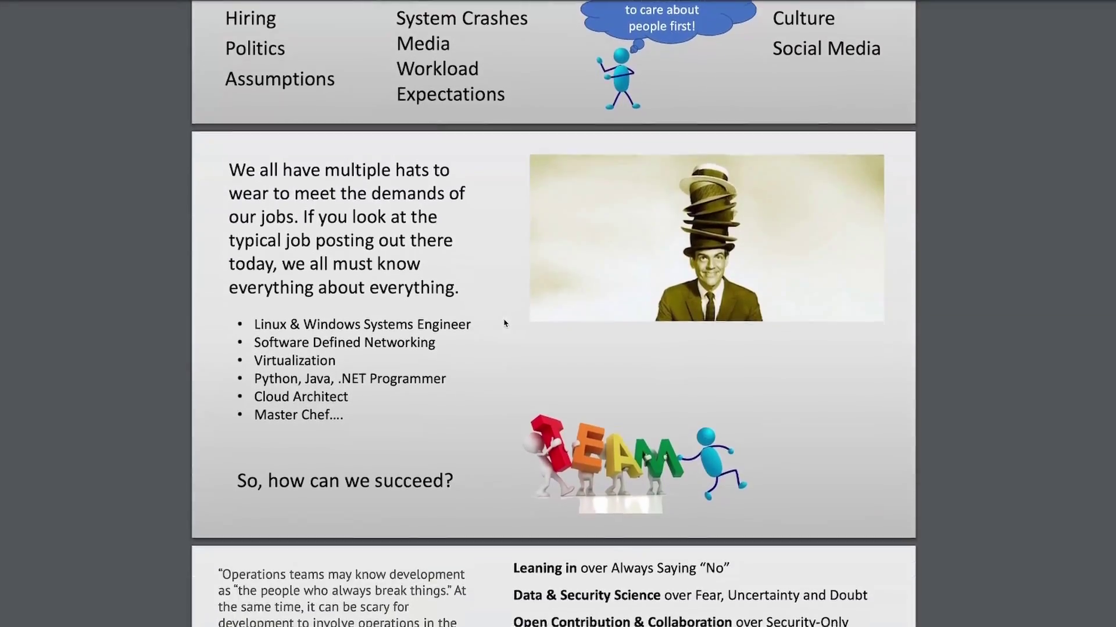
- Scroll through the DevSecOps slides down to the 'CDOS DevSecOps Goals' slide
{"action": "scroll", "coordinate": [504, 323], "scroll_direction": "down", "scroll_amount": 5}
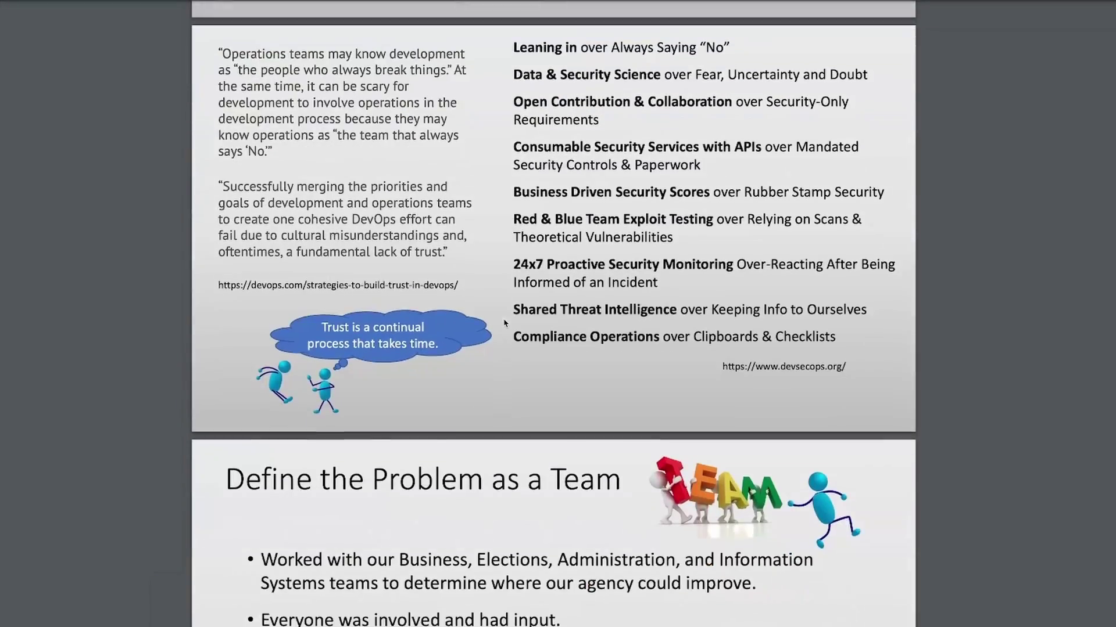
{"action": "scroll", "coordinate": [504, 323], "scroll_direction": "down", "scroll_amount": 5}
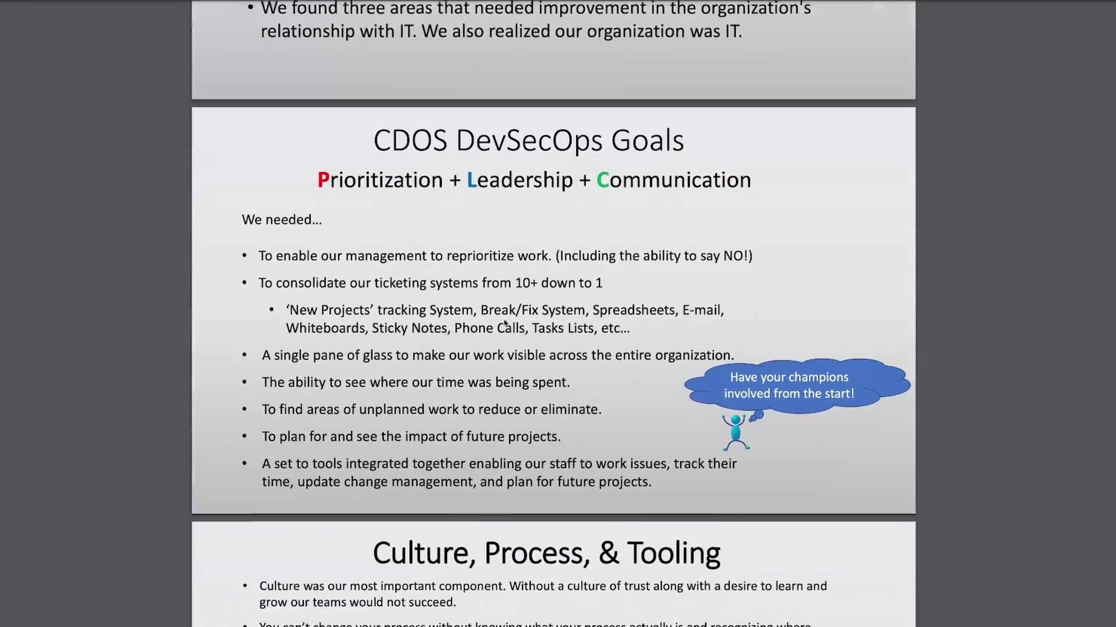
{"action": "scroll", "coordinate": [505, 323], "scroll_direction": "down", "scroll_amount": 5}
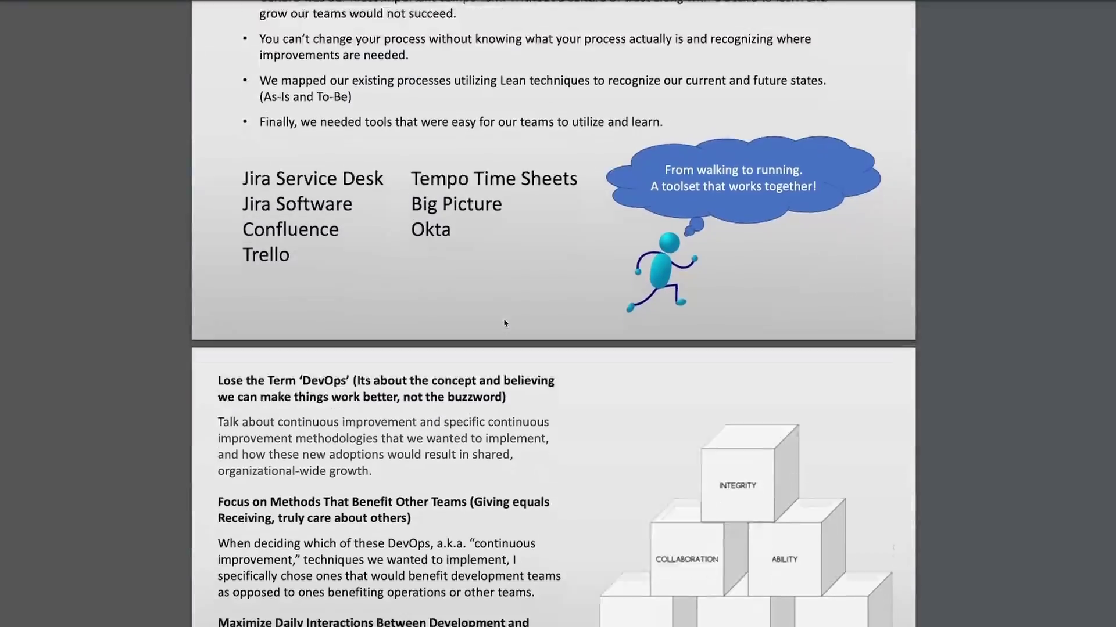
{"action": "scroll", "coordinate": [504, 323], "scroll_direction": "down", "scroll_amount": 5}
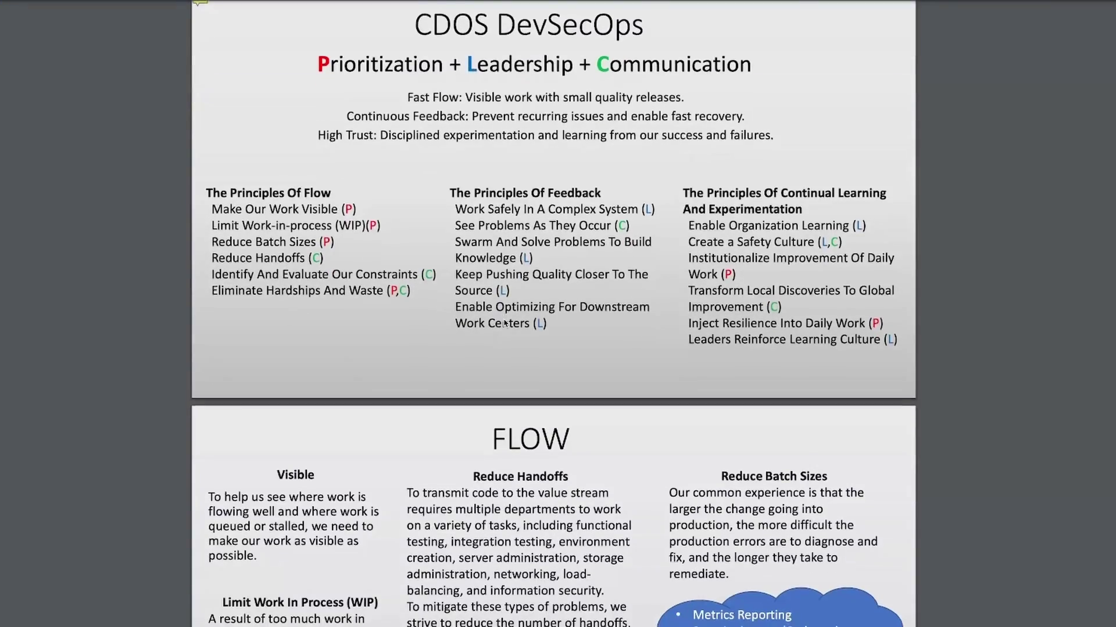